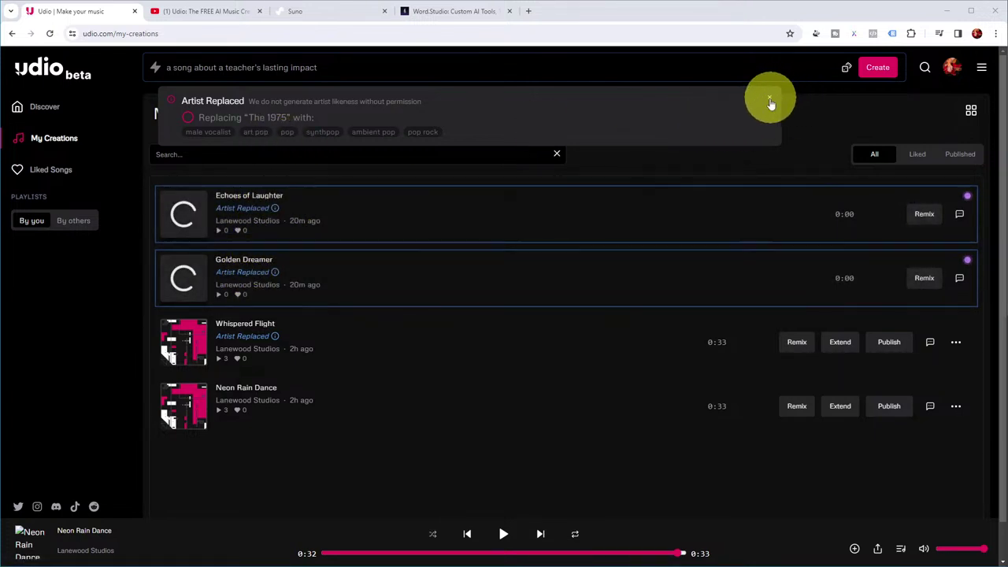
Step: Dismiss the artist replacement notice and view the feedback forms for Echoes of Laughter and Whispered Flight without submitting them
click(770, 100)
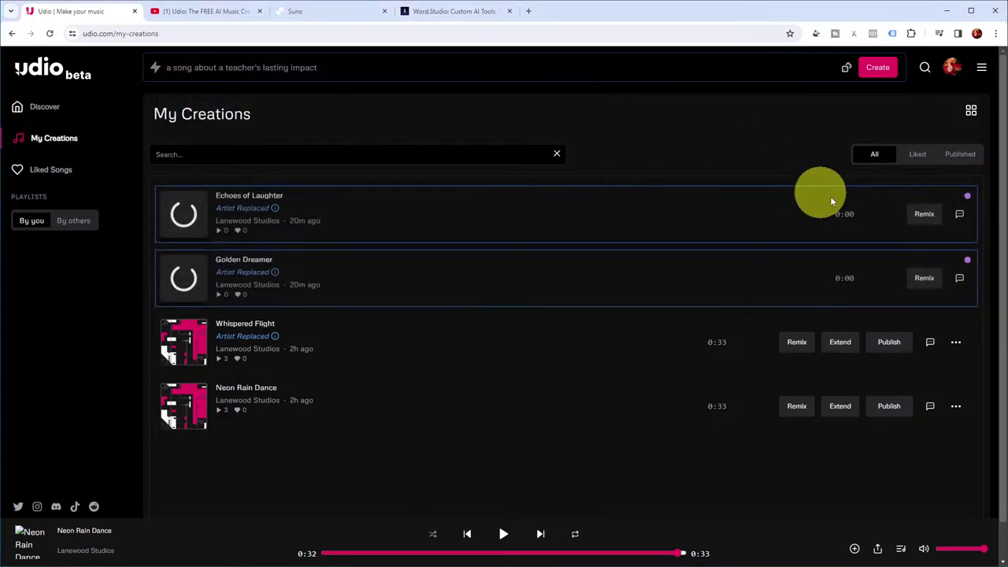
click(960, 215)
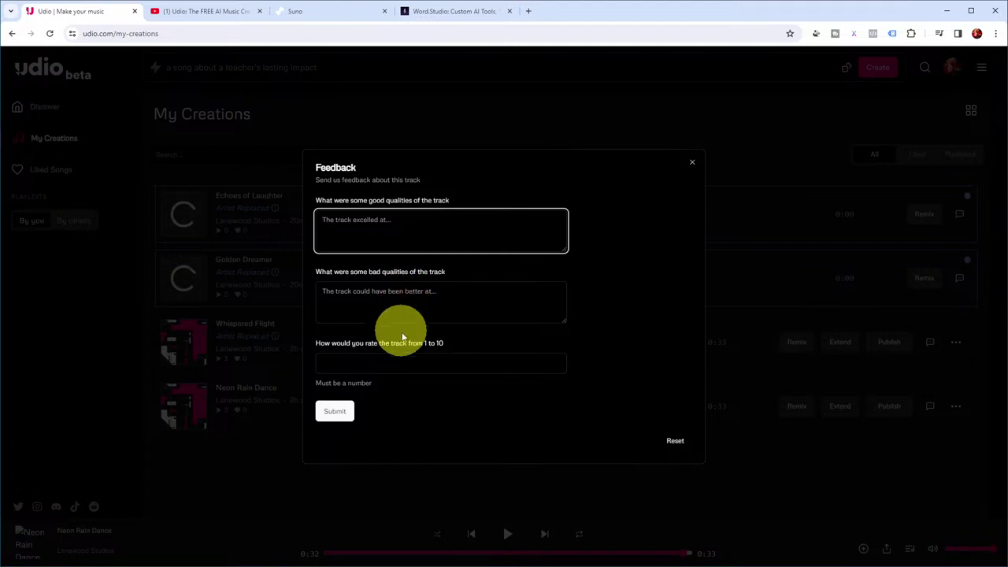
click(693, 165)
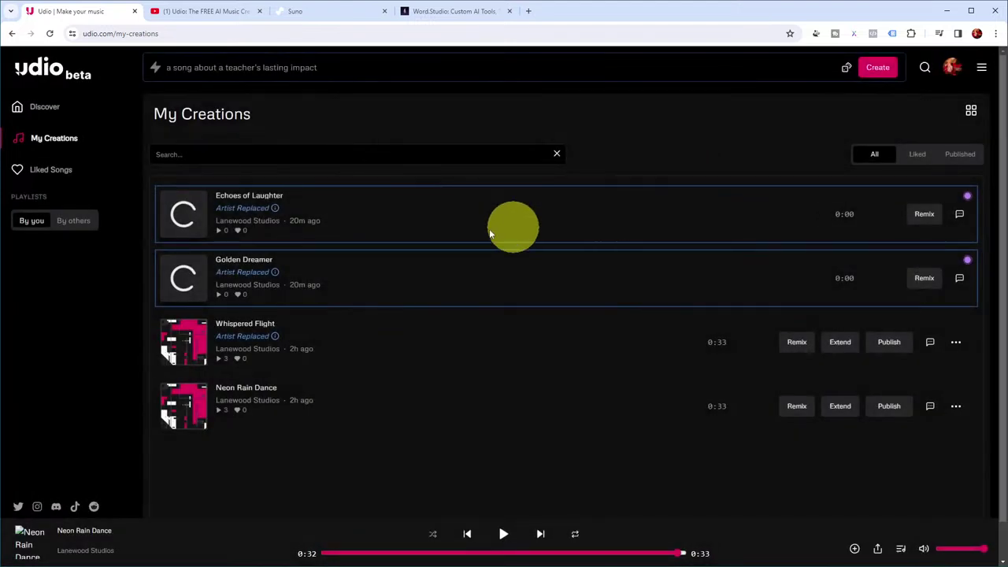
click(930, 342)
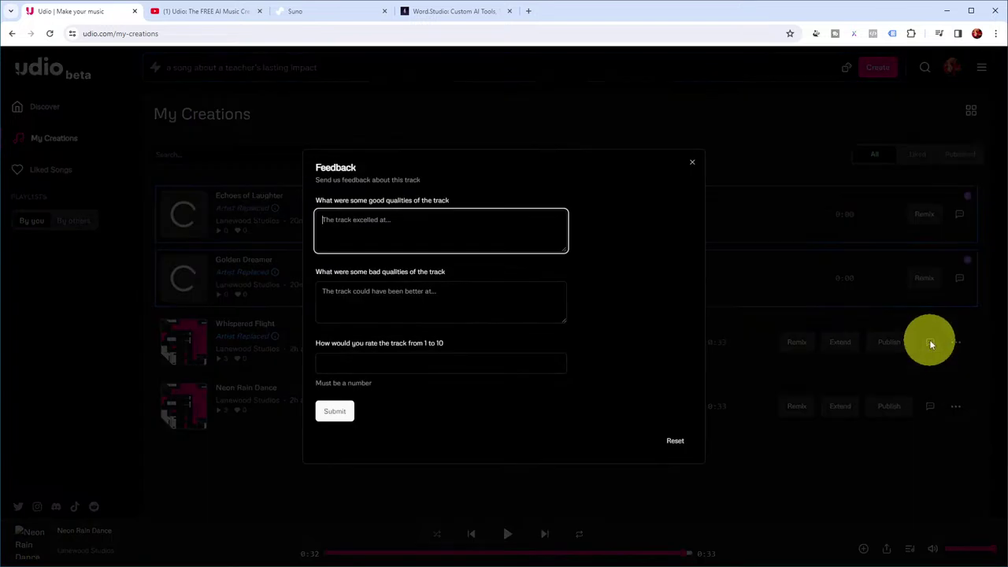
click(693, 166)
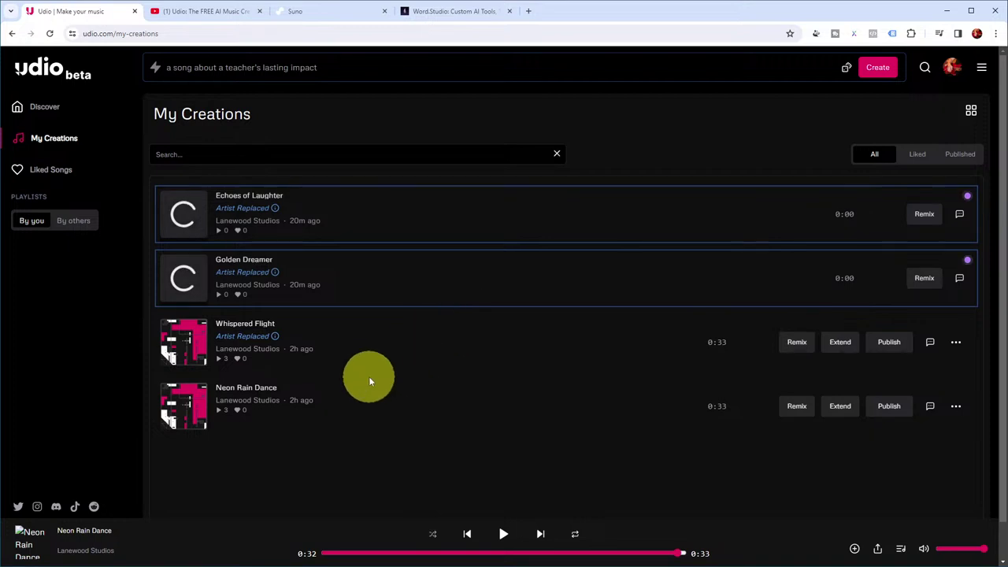
scroll(561, 382, down, 1)
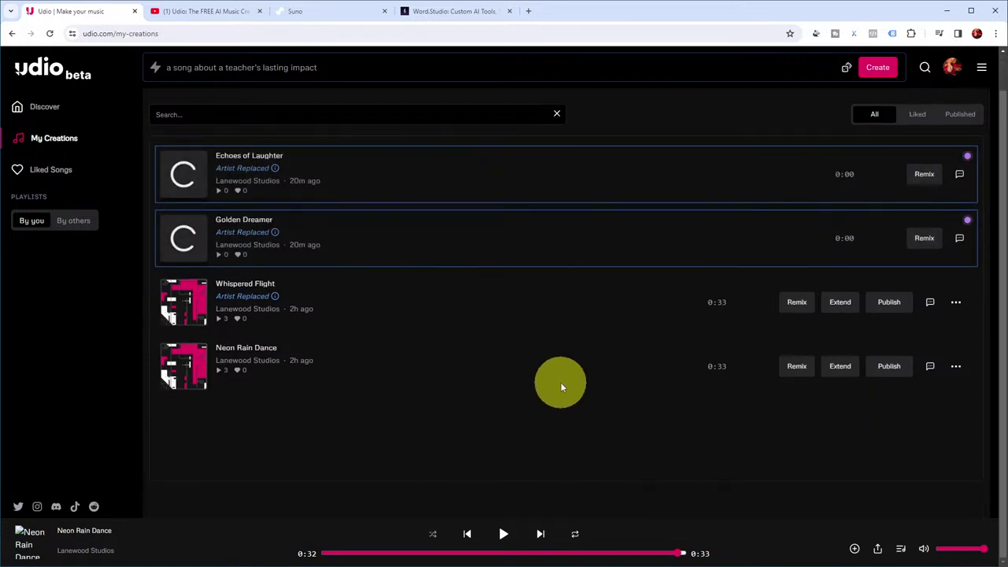
scroll(561, 382, up, 1)
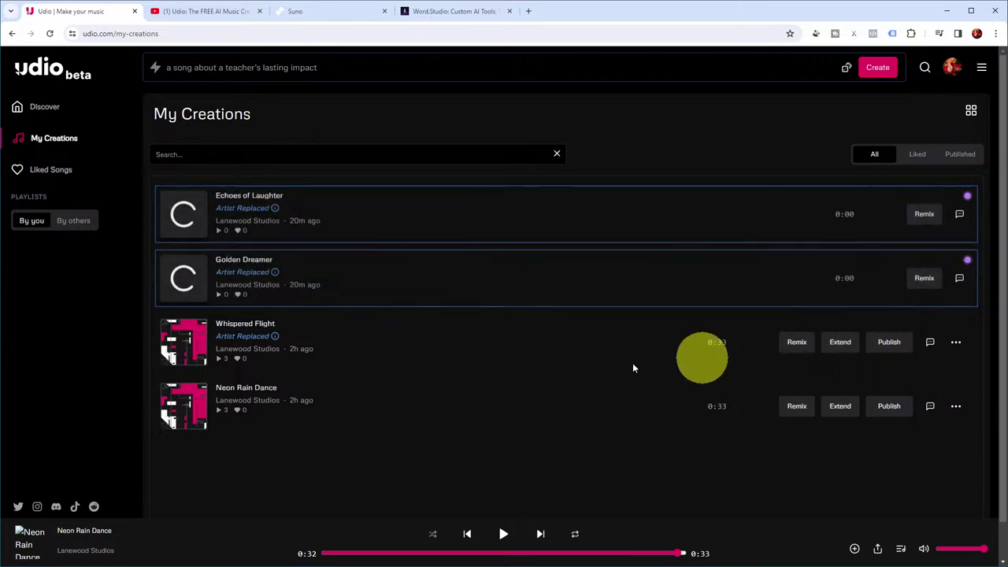
Step: Start extending Whispered Flight and try each placement in turn: Add Intro, Add Section before, Add Section after, and Add Outro
click(839, 344)
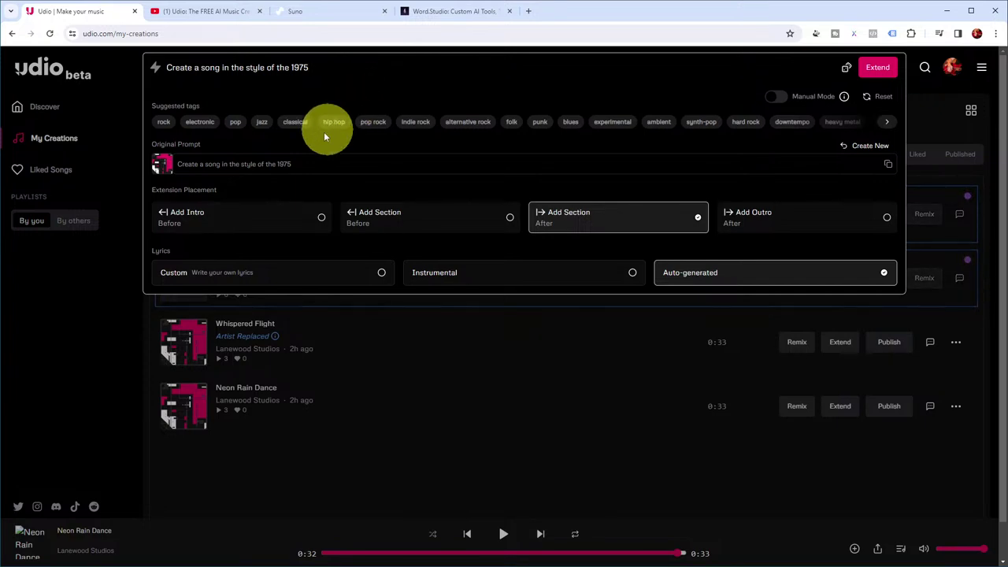
click(322, 219)
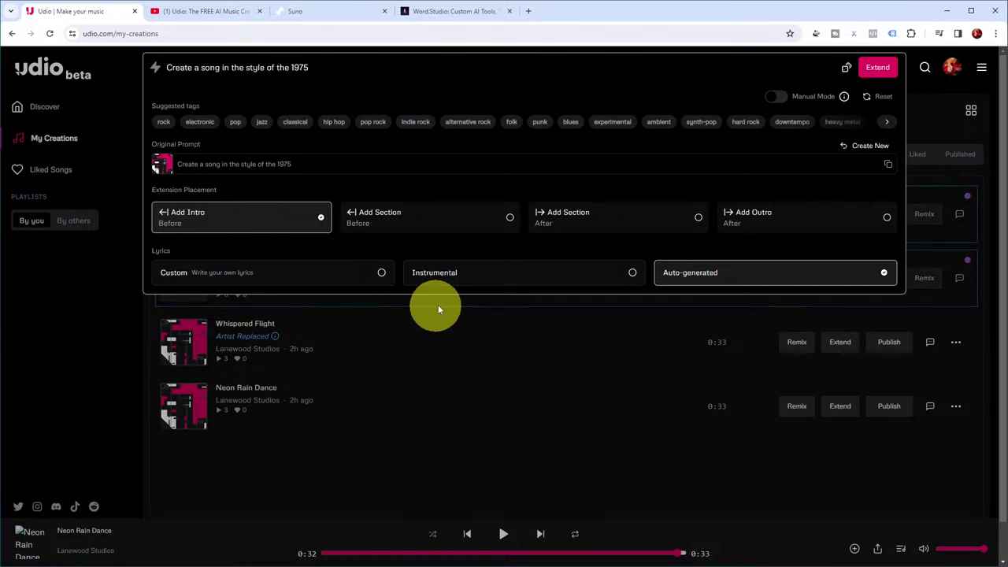
click(509, 218)
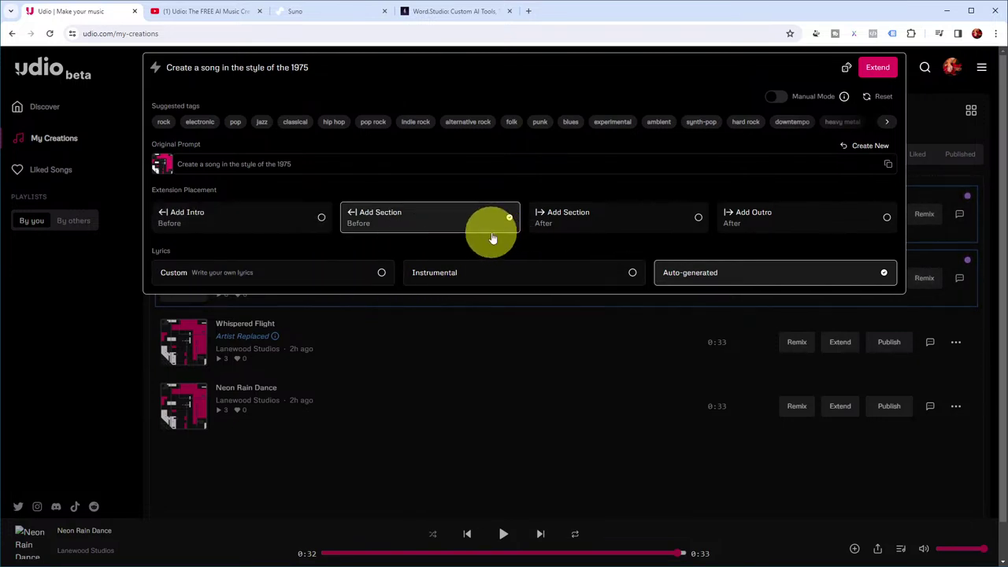
click(697, 218)
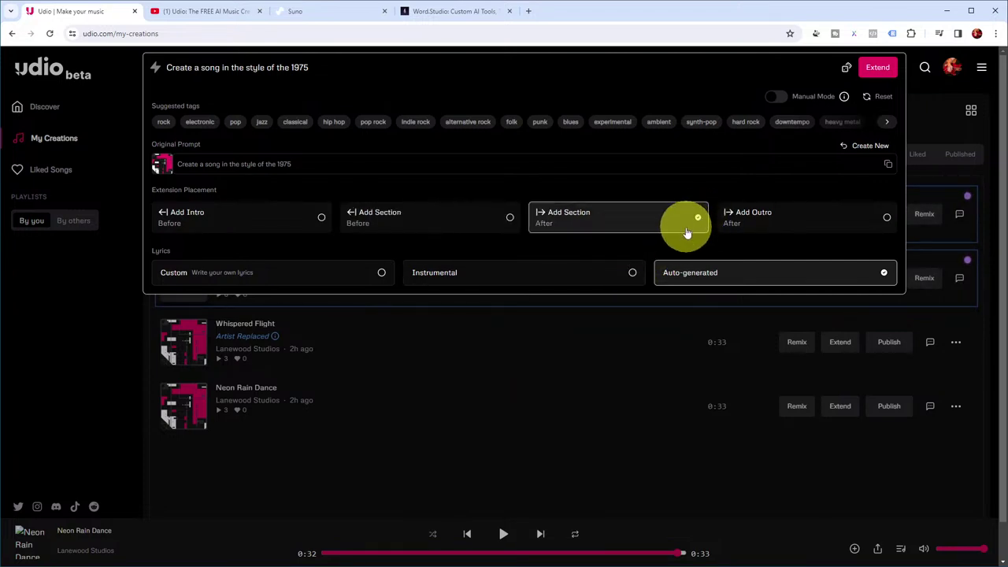
click(886, 220)
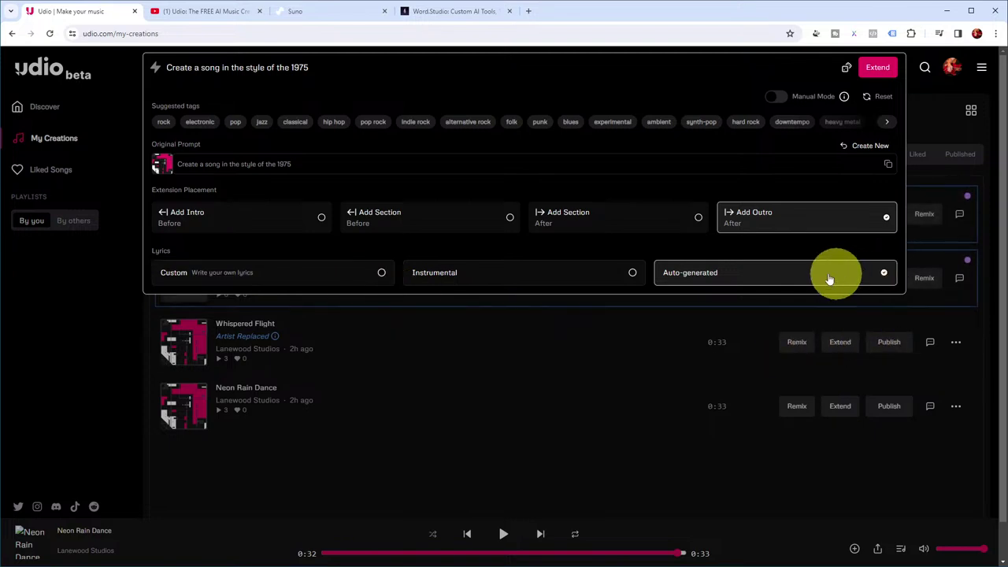
Step: Try the Custom and Instrumental lyrics options, return to Auto-generated, and close the extension settings
click(381, 274)
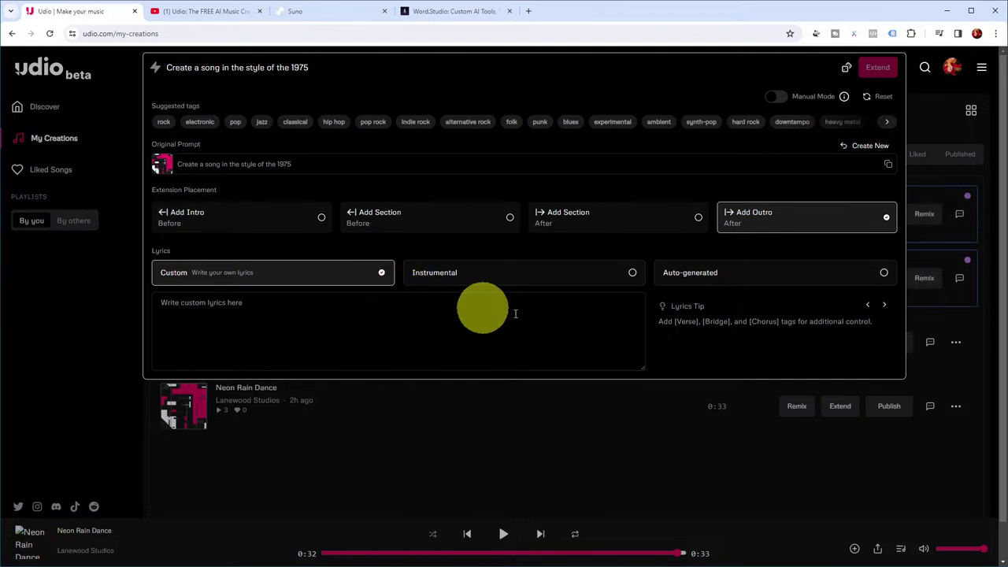
click(632, 273)
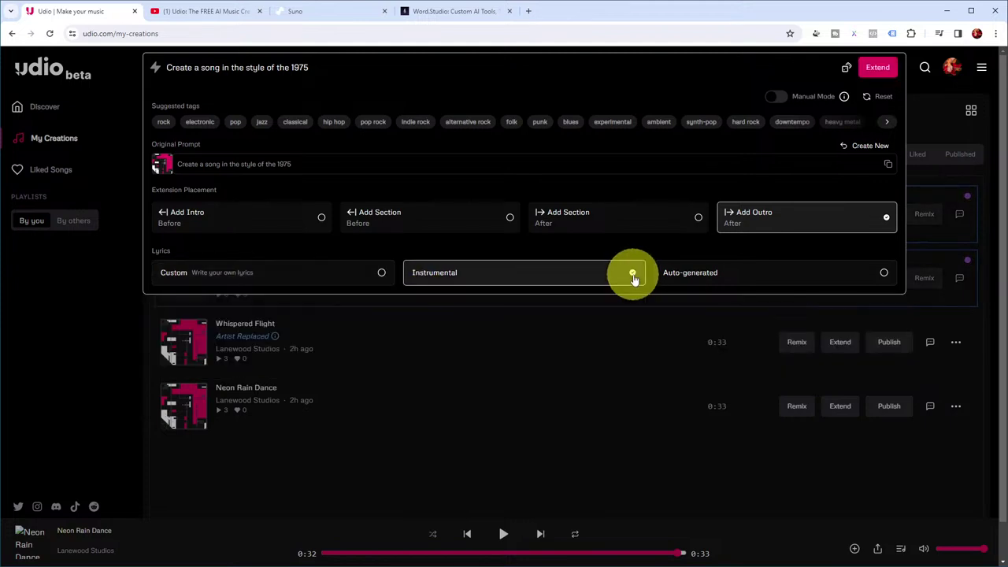
click(883, 273)
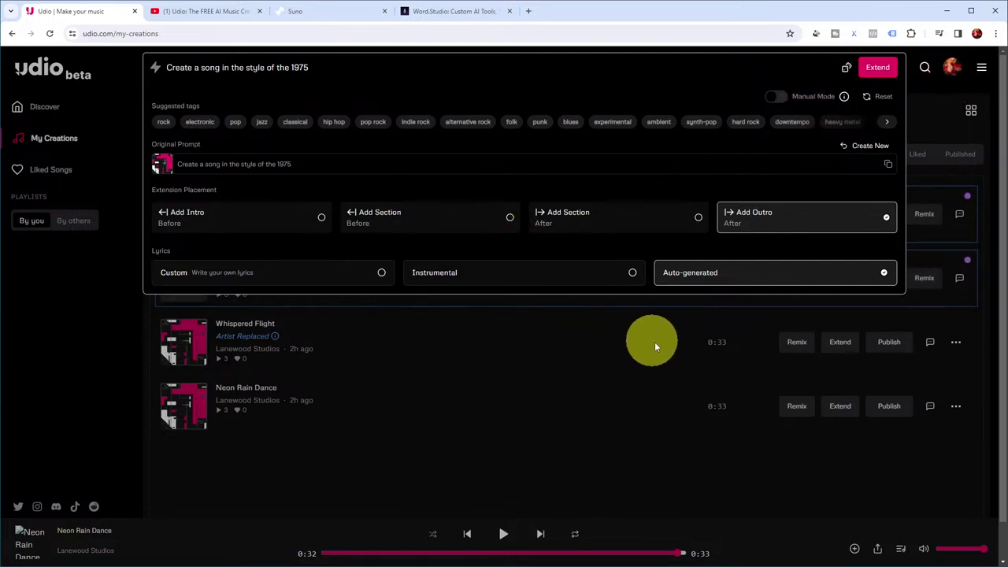
click(929, 98)
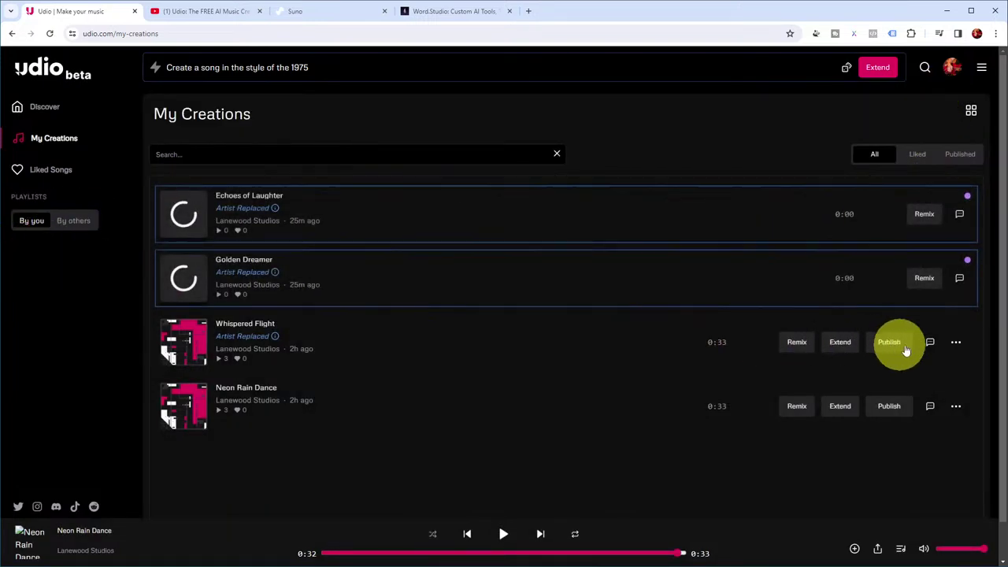
Step: View the Whispered Flight track page with its lyrics and return to My Creations
click(955, 342)
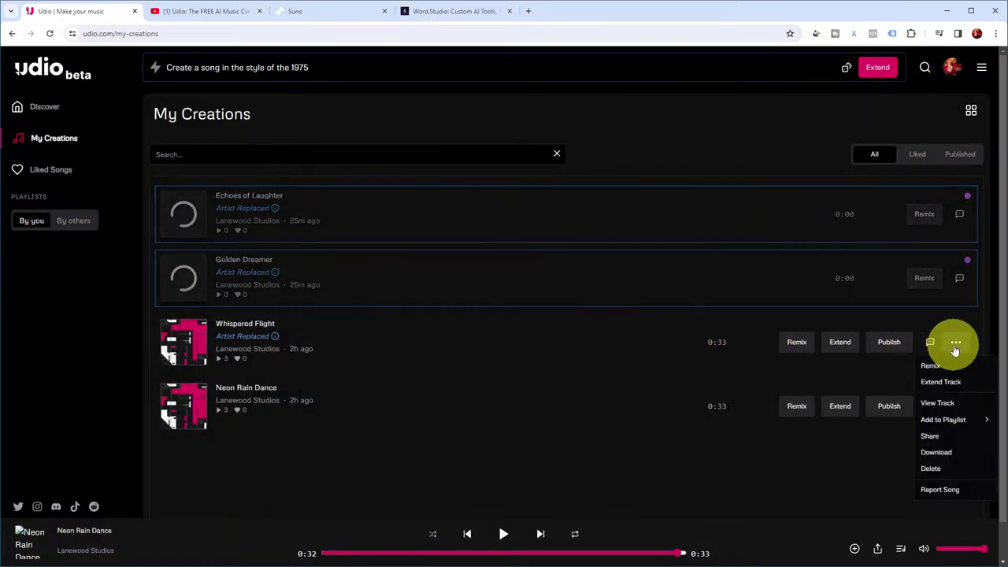
click(934, 401)
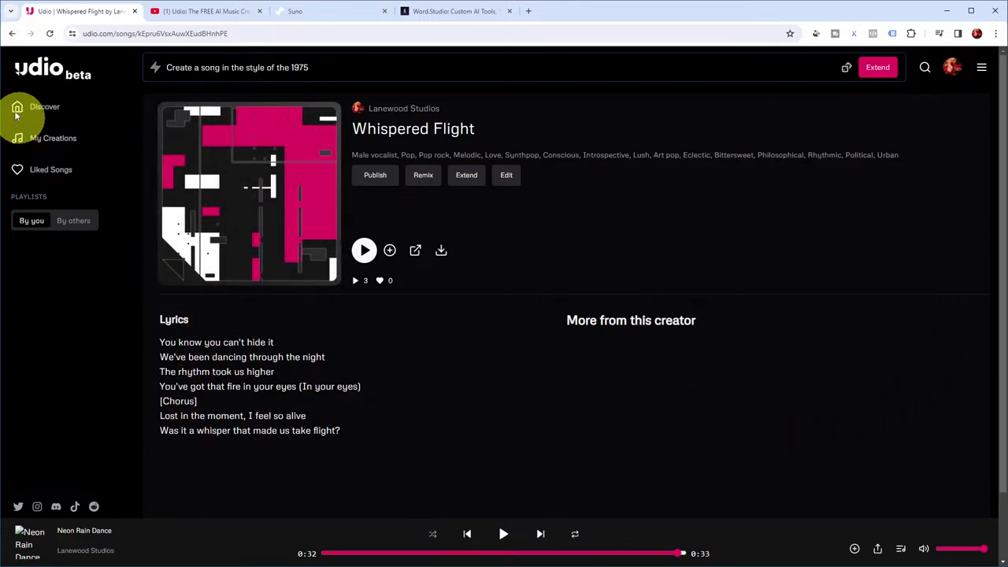
click(11, 34)
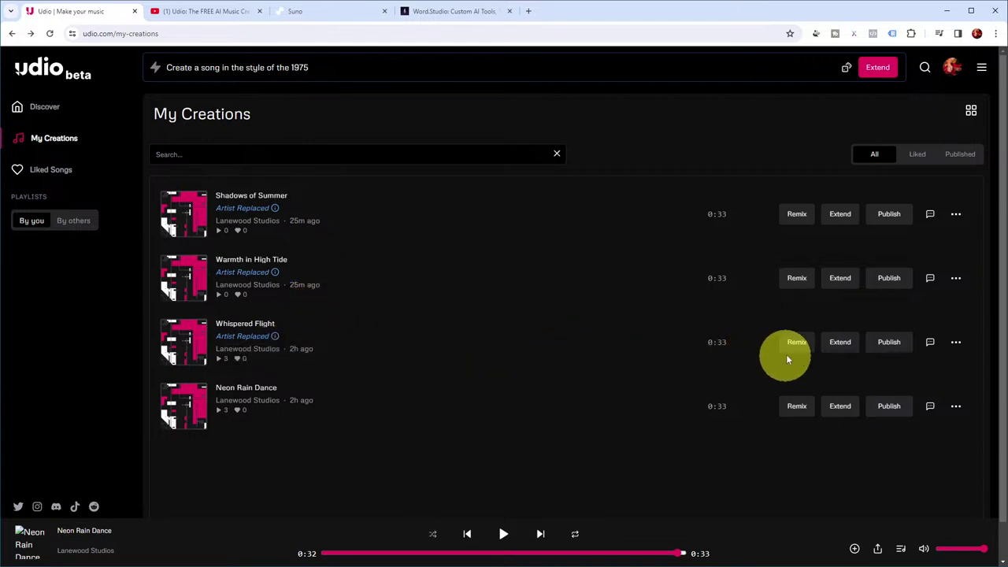
Step: Set up an extension of Whispered Flight that adds a section before the clip with custom lyrics
click(843, 348)
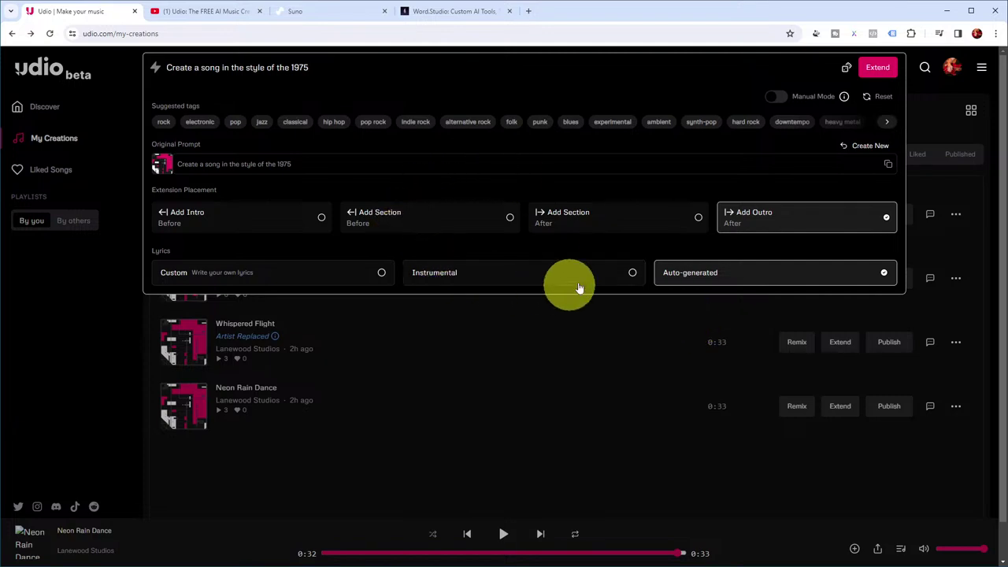
click(512, 225)
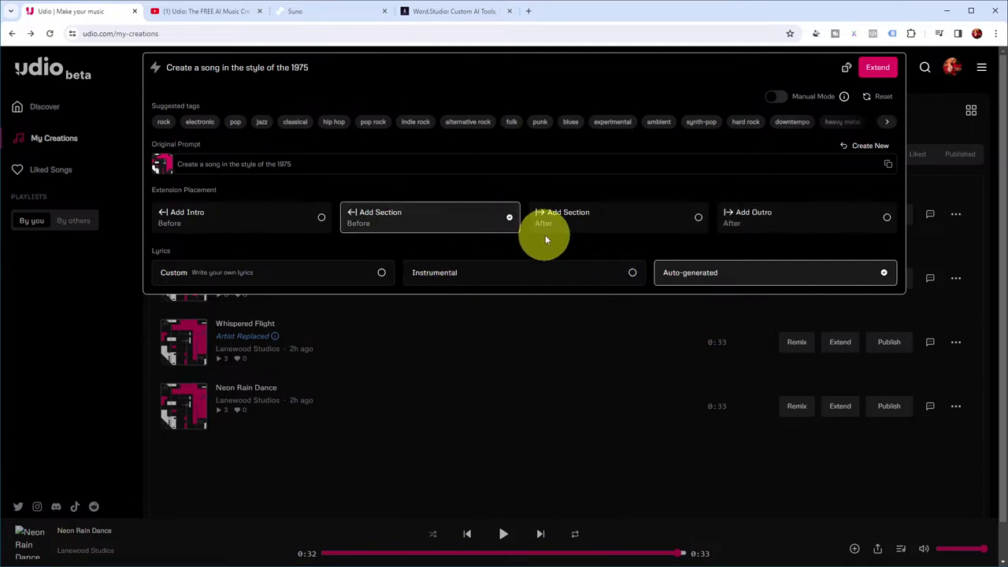
click(382, 274)
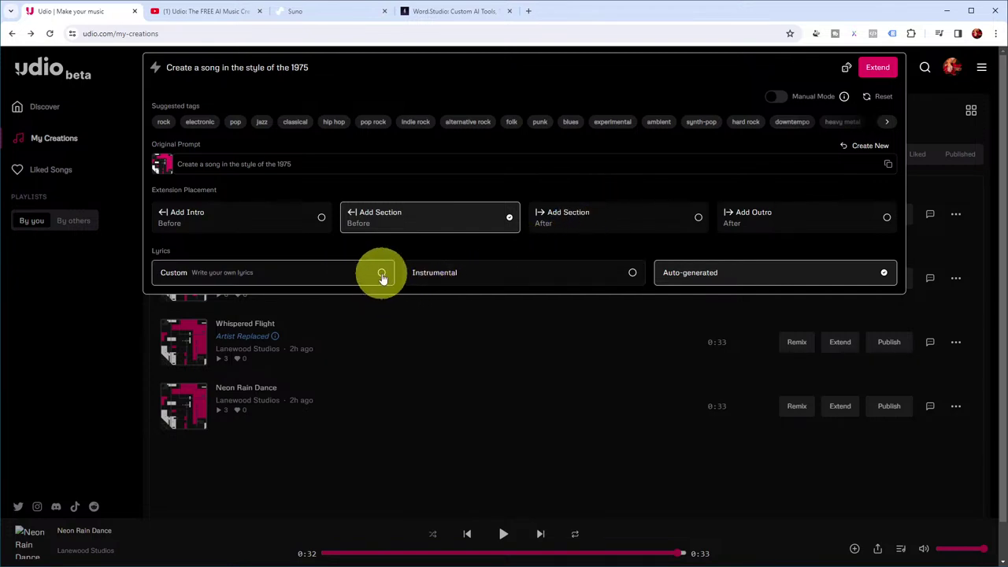
click(251, 311)
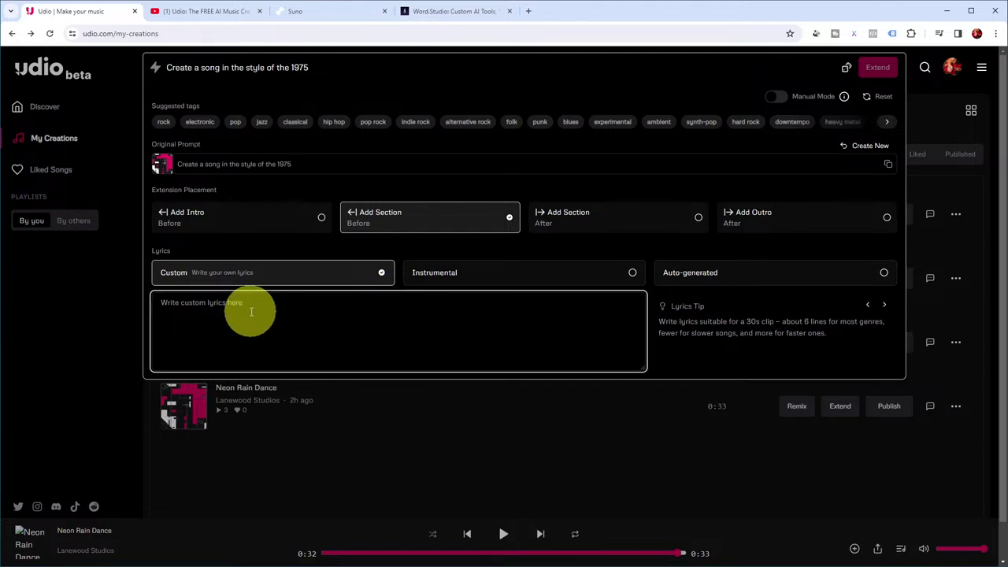
Step: Enter the tag [Chorus] in the custom lyrics, correcting its capitalization
text([CHor)
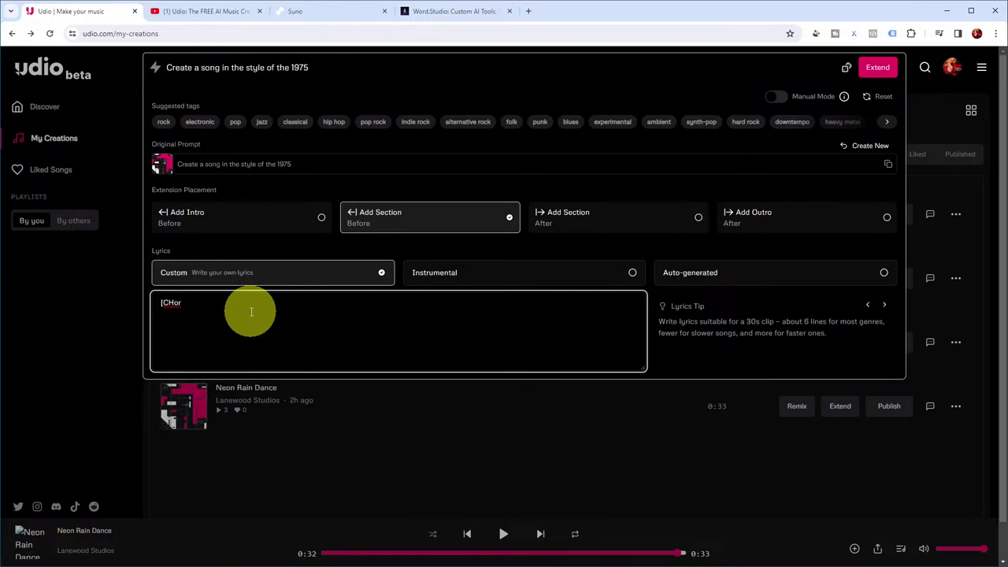
text(us)
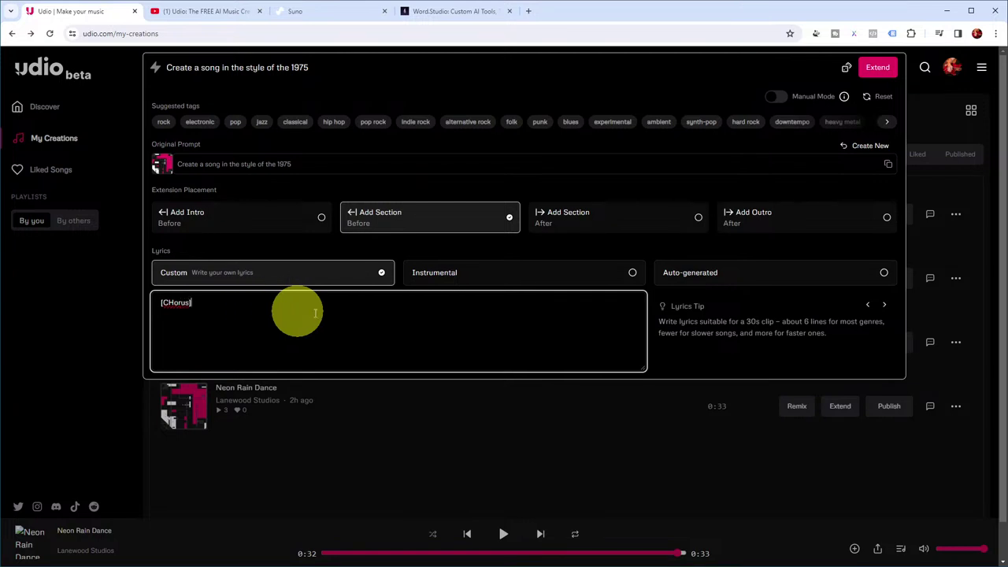
triple_click(175, 304)
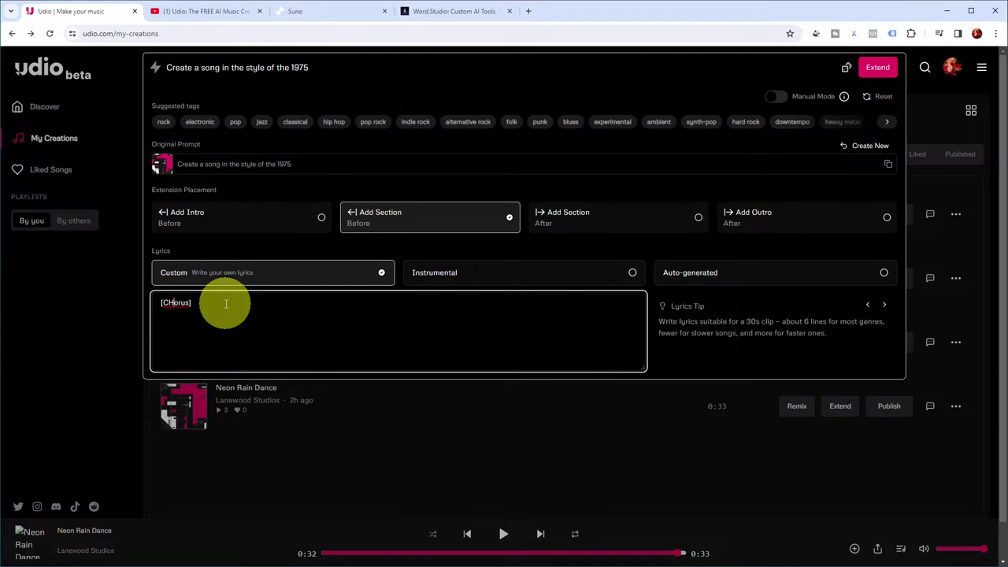
key(BackSpace)
text(h)
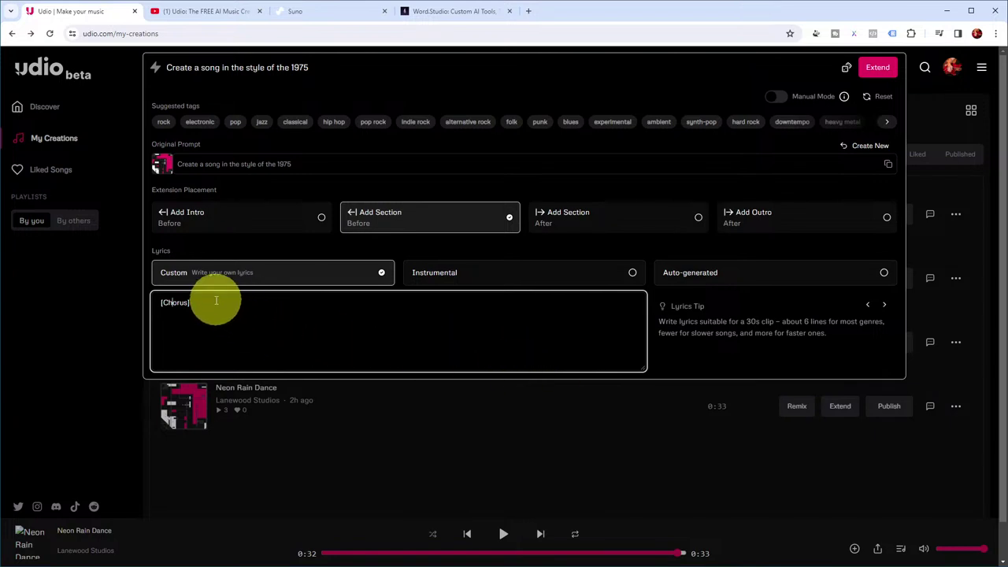
triple_click(206, 303)
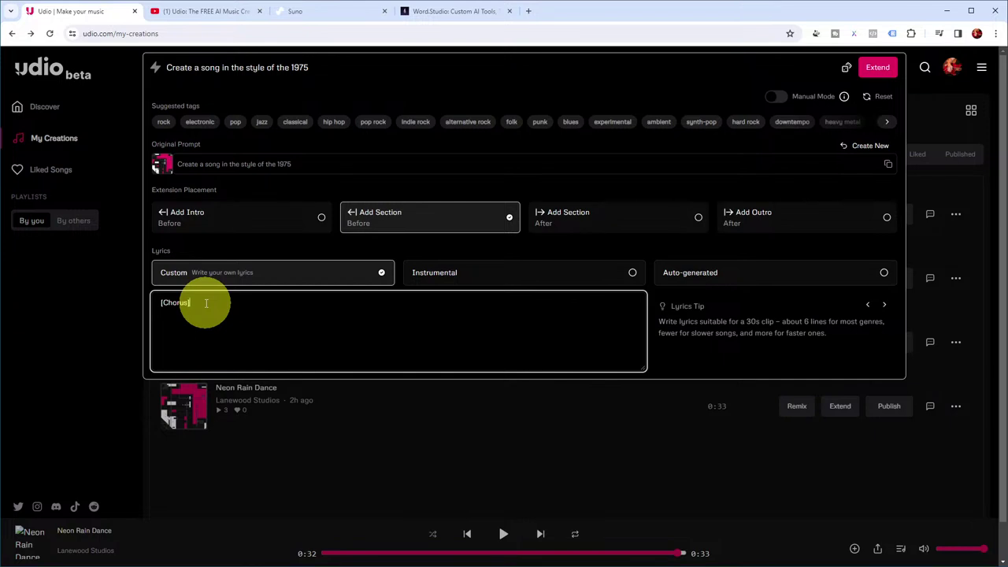
Step: Switch the extension's lyrics back to Auto-generated and close the extension settings
click(844, 249)
click(884, 273)
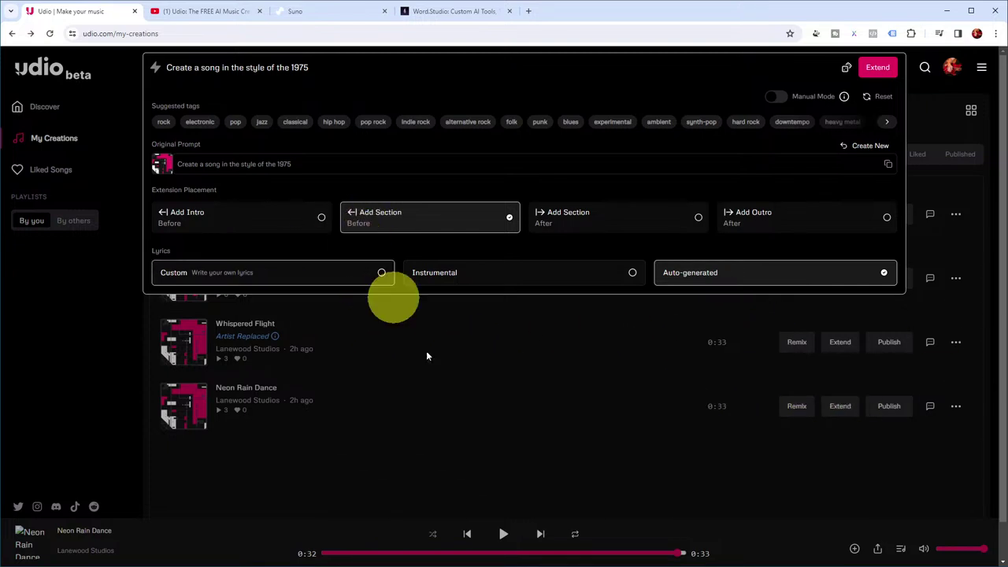
click(465, 468)
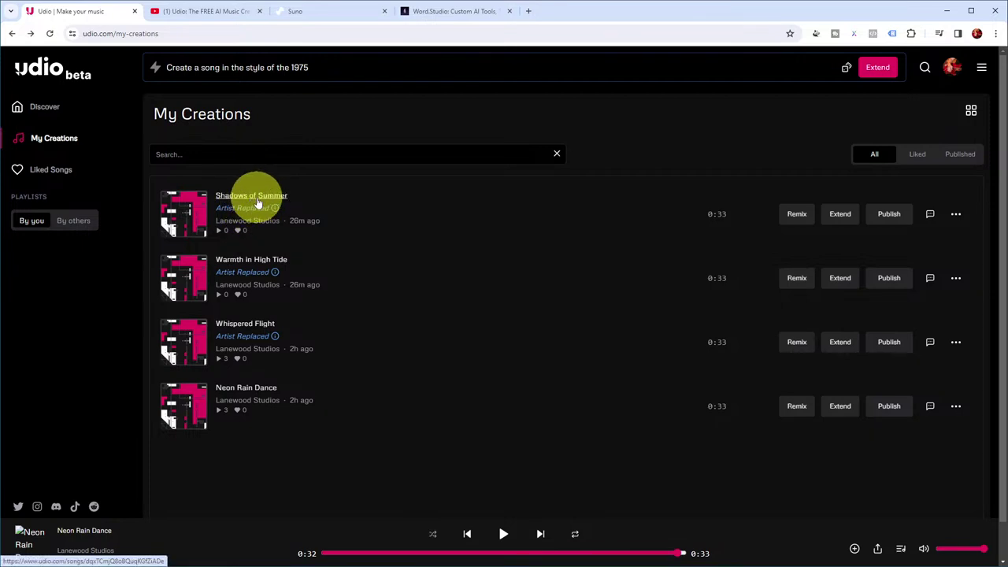
Step: Open the Shadows of Summer track page and examine its opening line, second verse and chorus lyrics
click(955, 215)
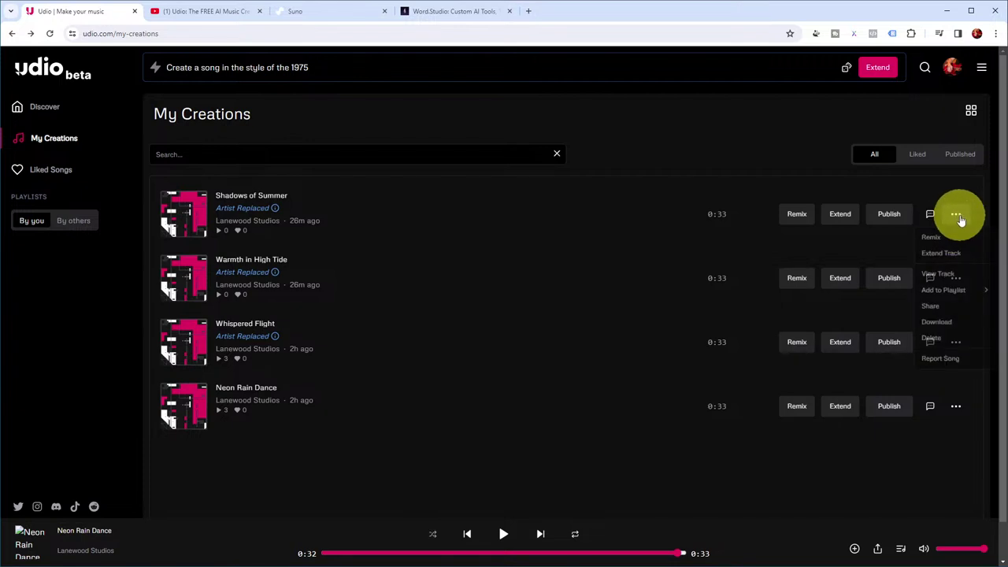
click(954, 279)
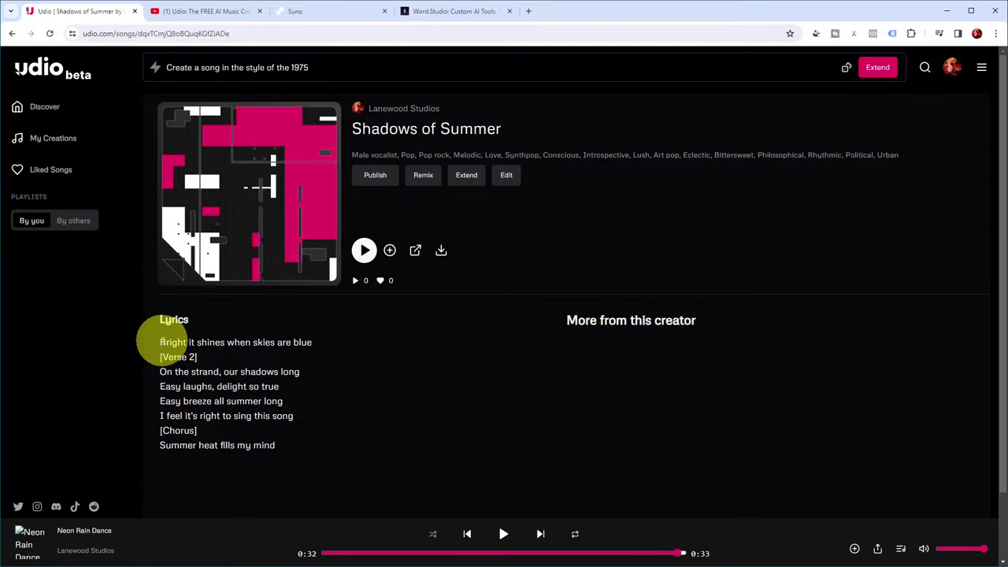
drag(160, 344, 309, 340)
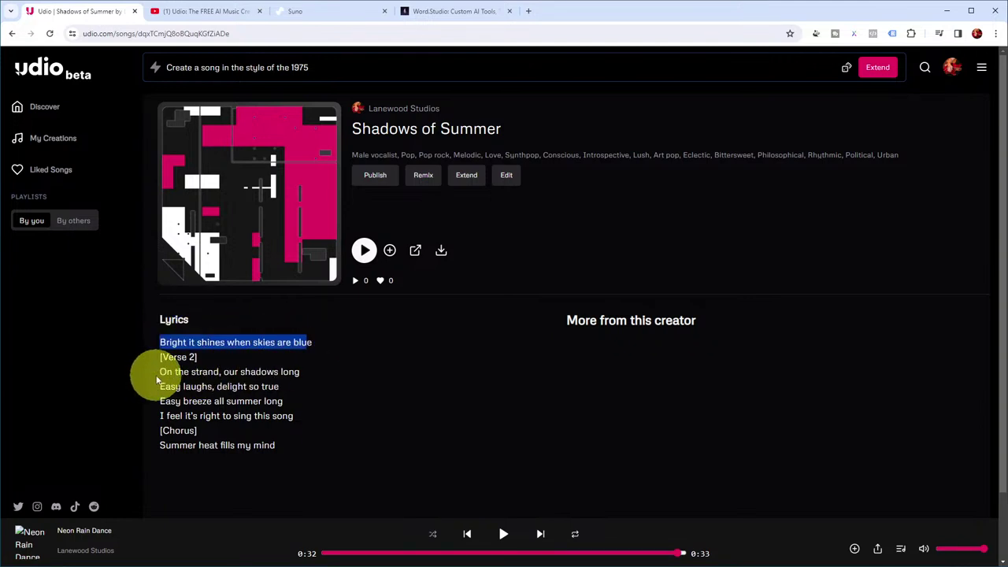
drag(159, 372, 272, 416)
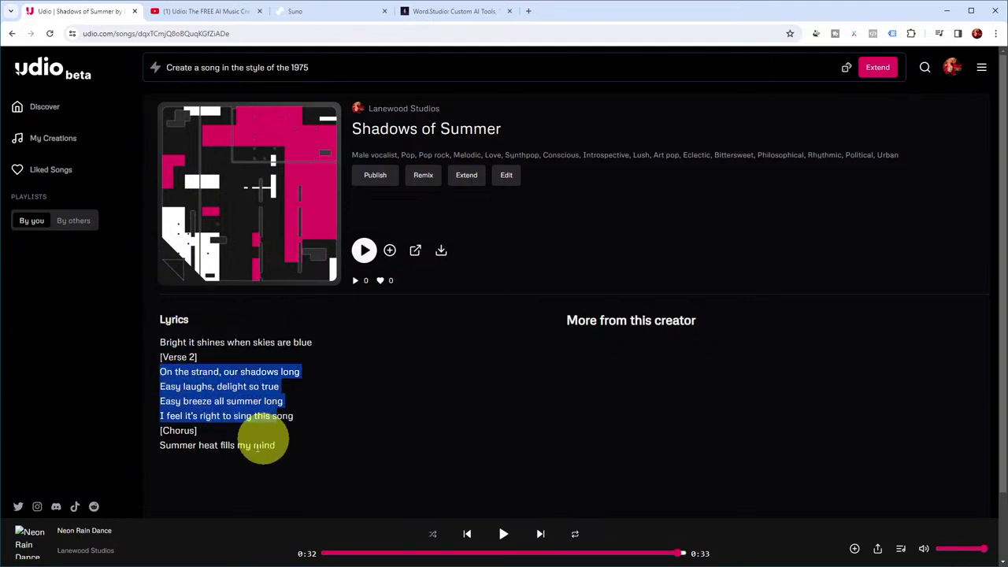
drag(159, 445, 263, 450)
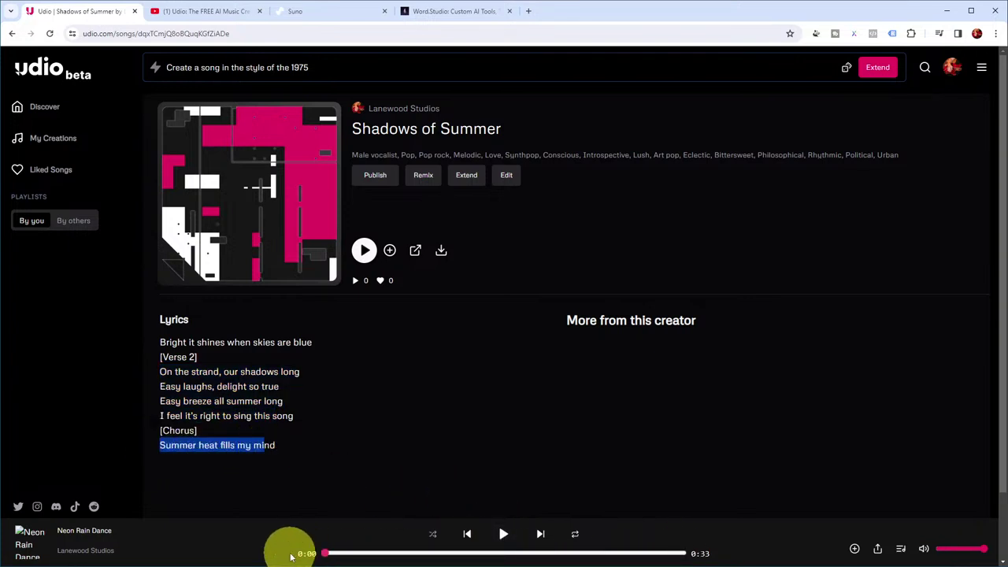
Step: Play and pause Neon Rain Dance, and start playback of Shadows of Summer from its track page
click(503, 534)
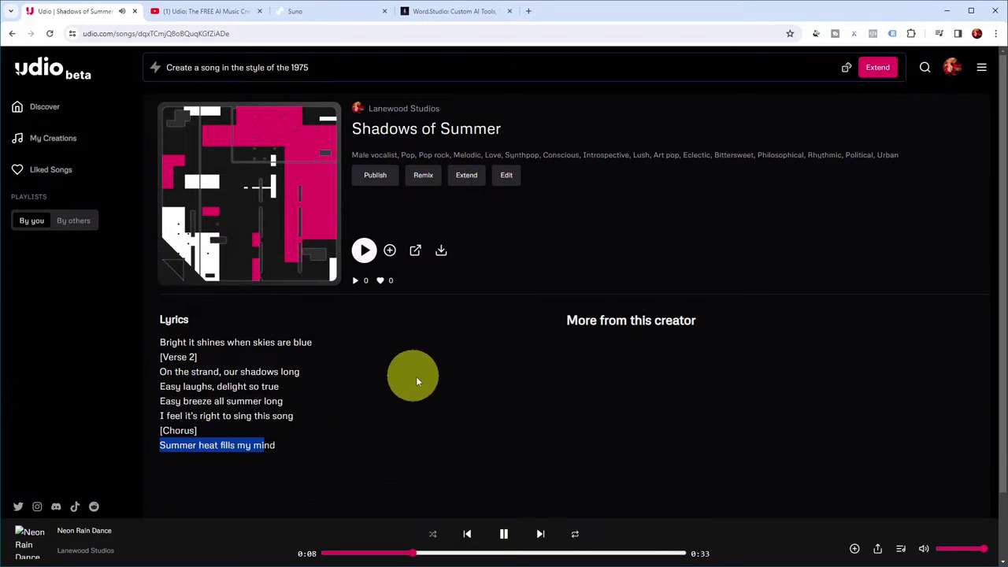
click(504, 533)
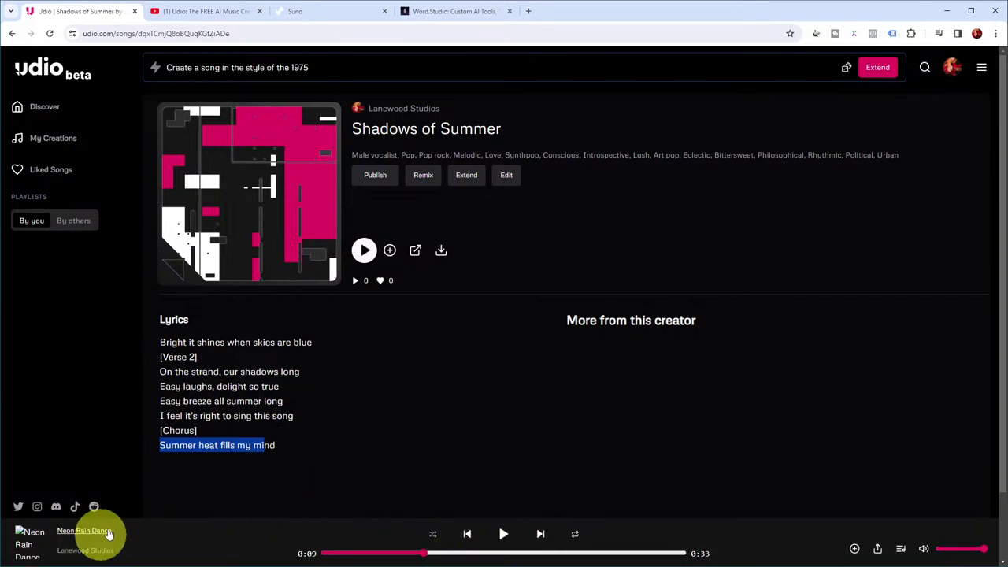
click(364, 252)
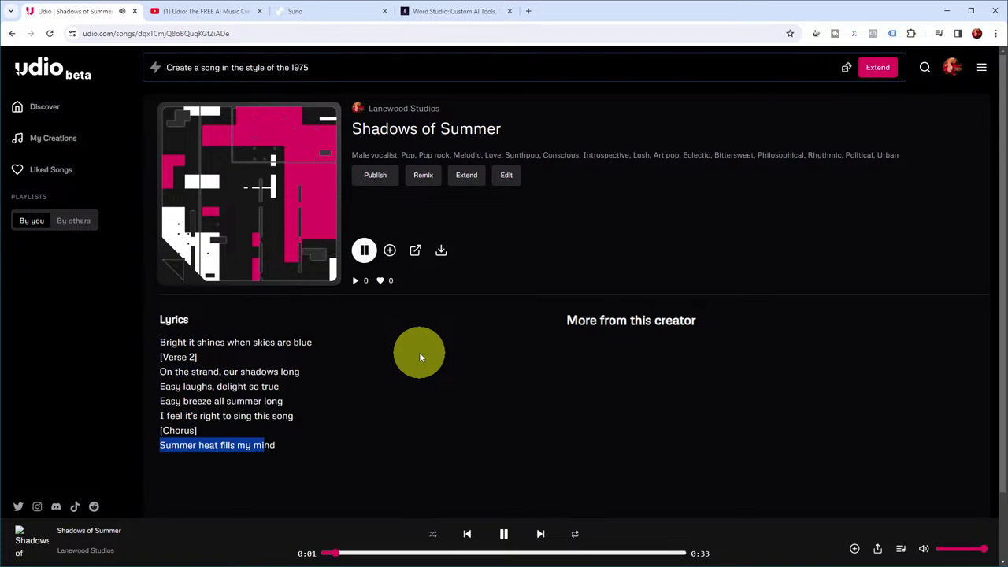
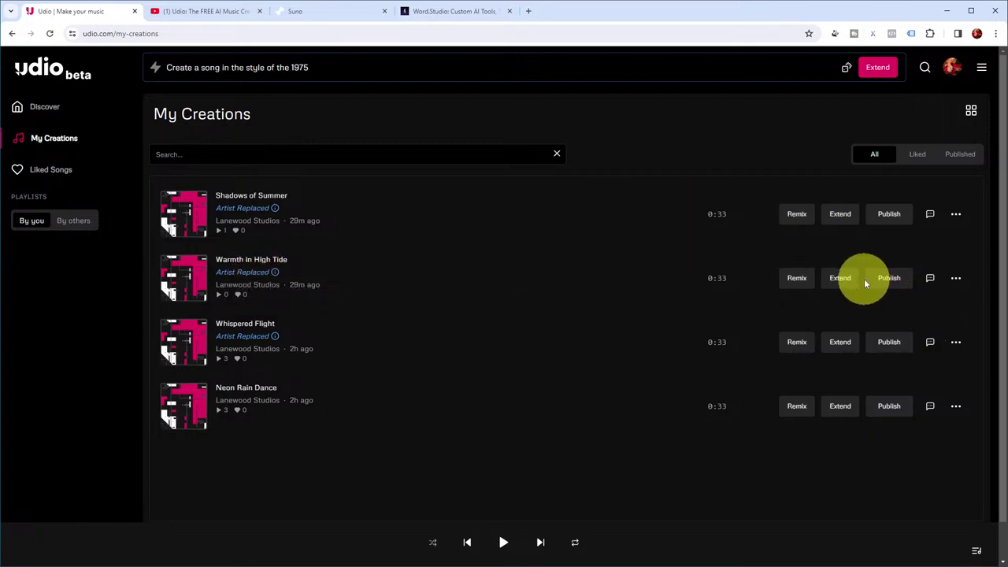
Step: Review the extra options for Warmth in High Tide, and switch to Suno to open the first Electric Dreams song's details in the library
click(955, 278)
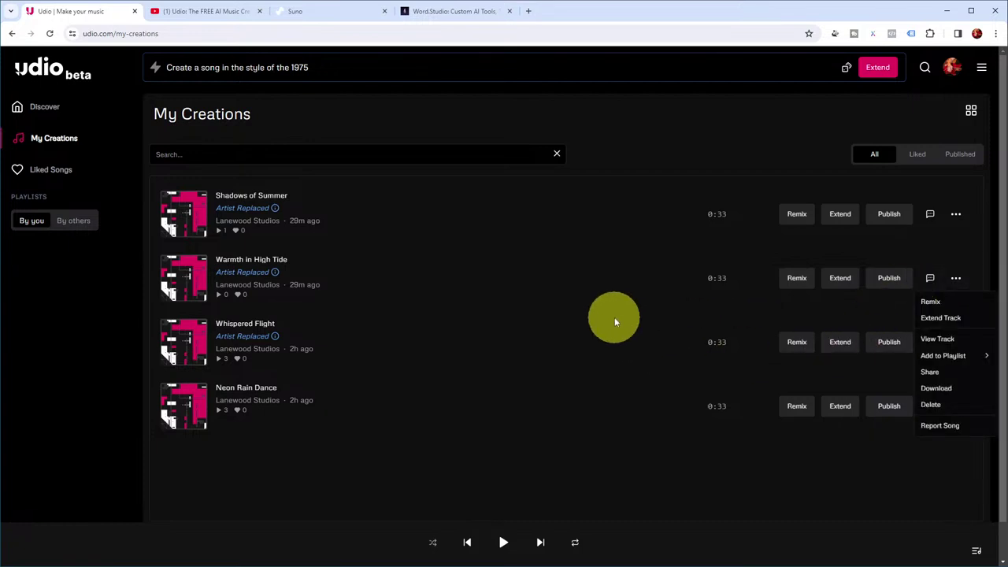
click(749, 490)
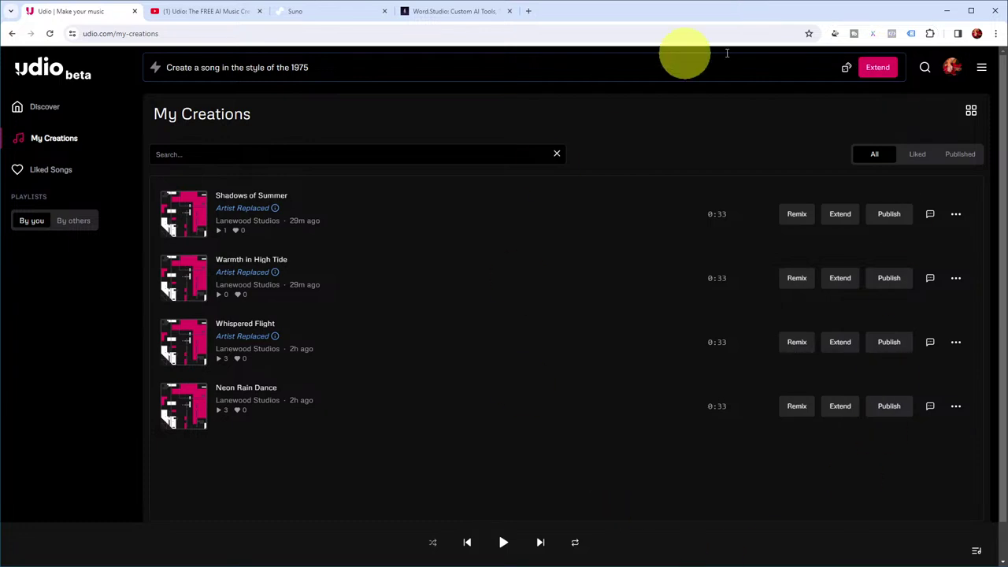
click(315, 11)
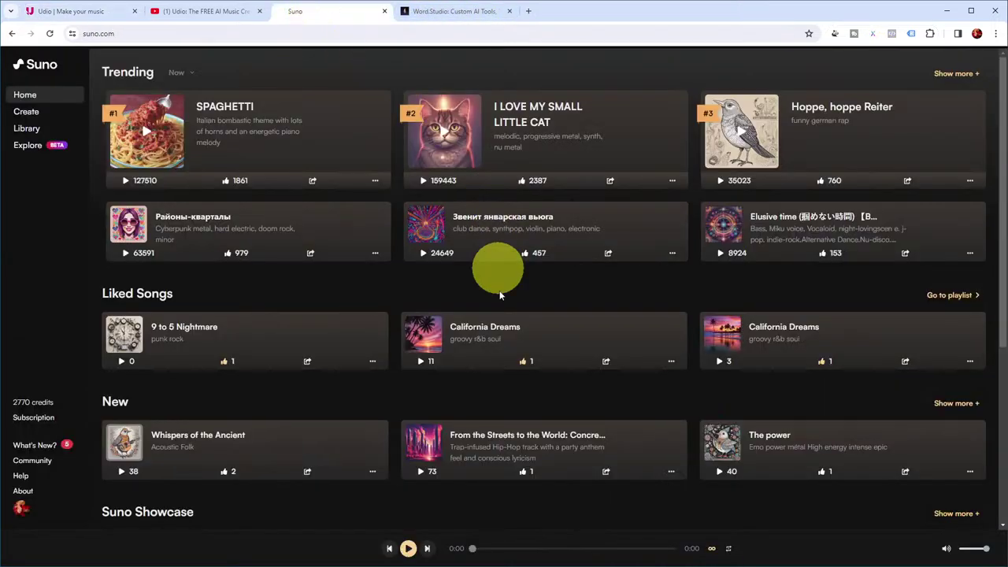
click(30, 129)
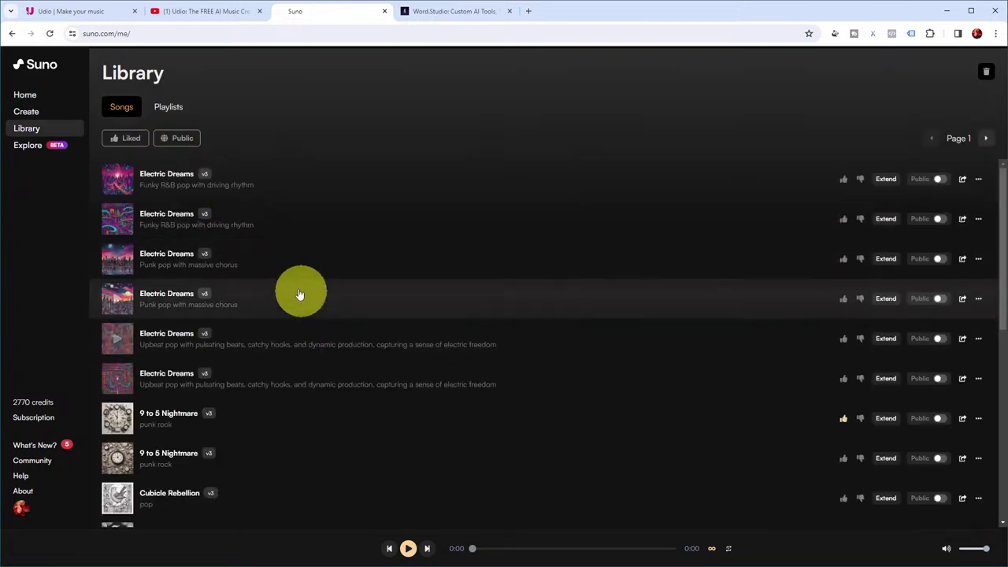
click(183, 184)
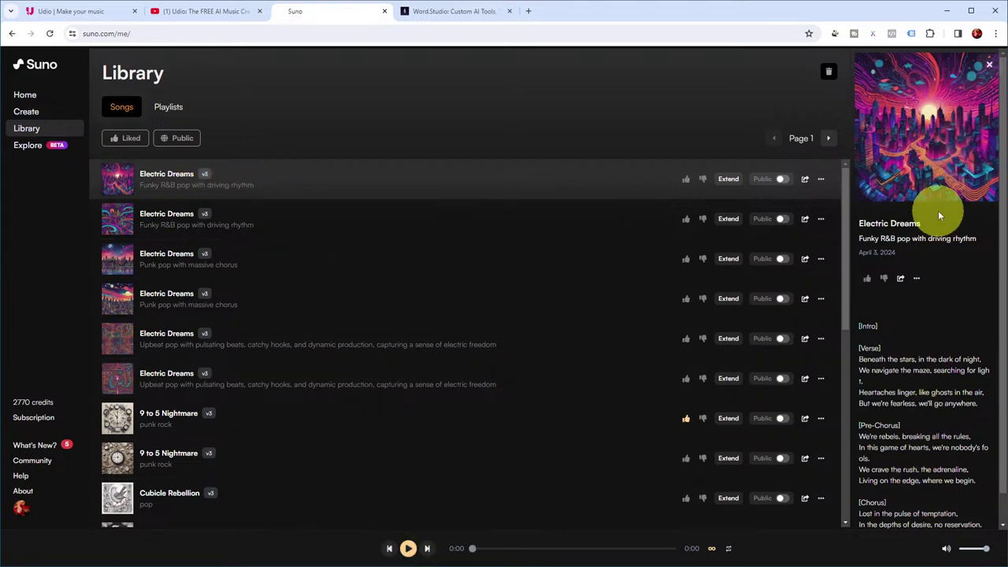
Step: Switch back to Udio, open the Shadows of Summer track page, and play the song briefly before pausing it
click(69, 11)
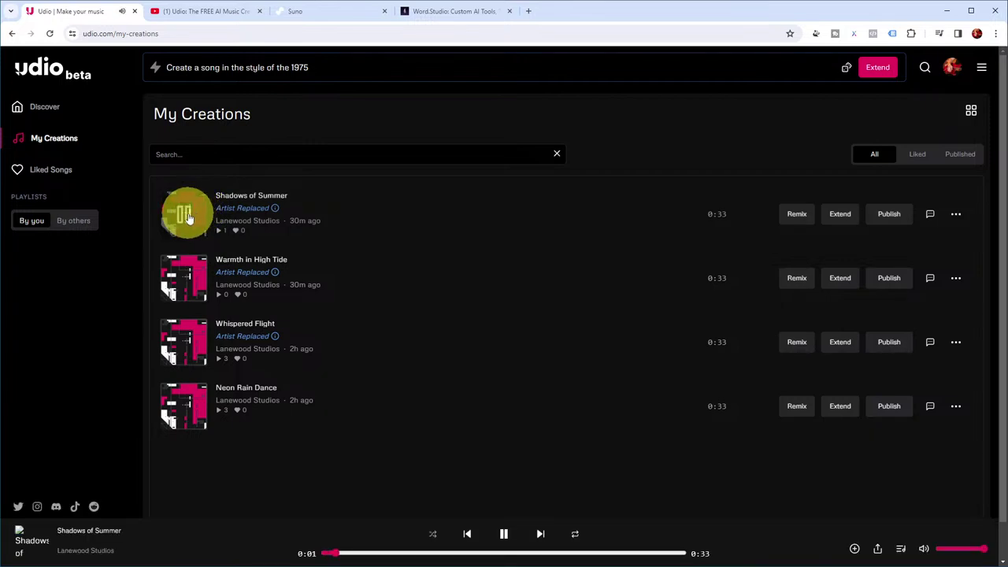
click(956, 214)
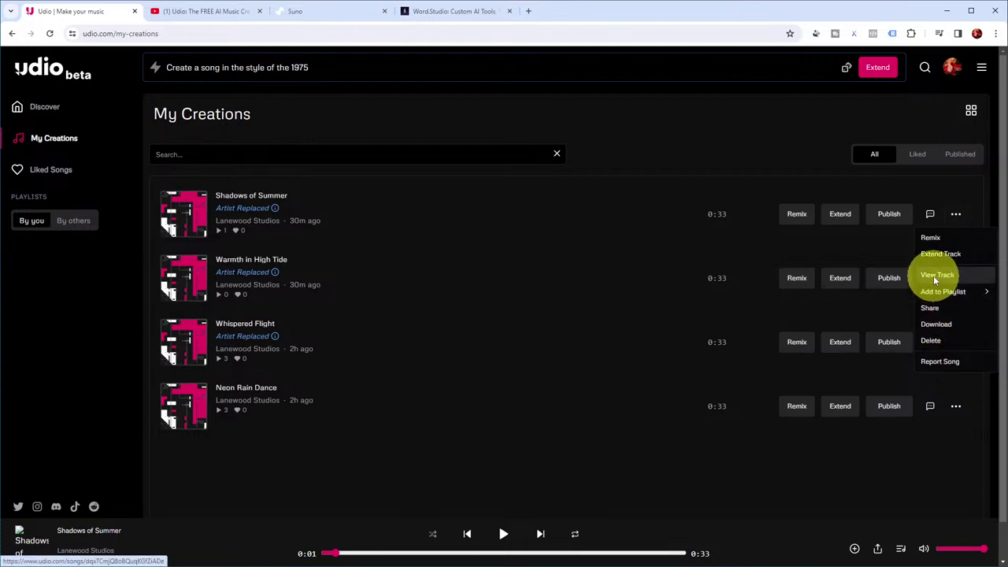
click(936, 274)
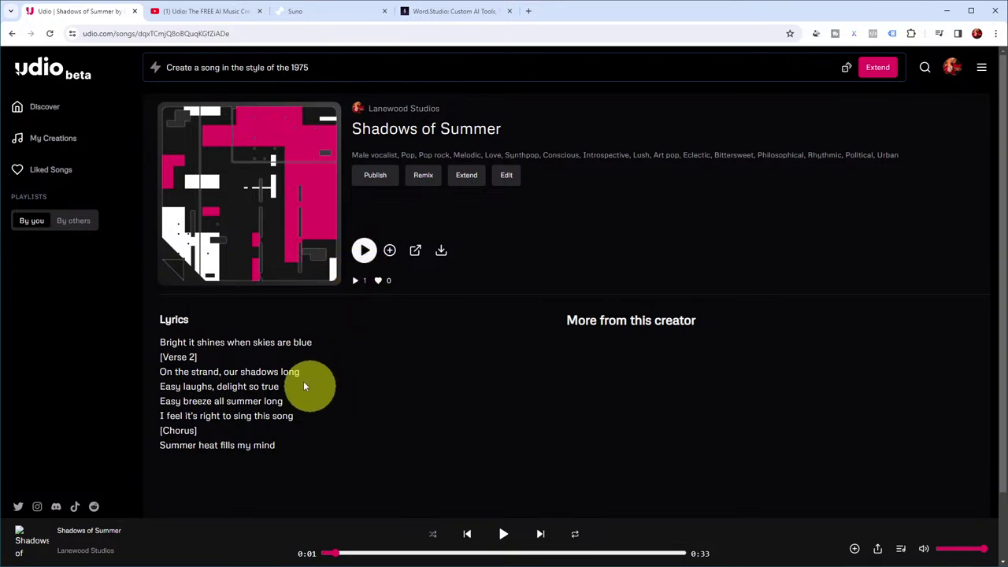
click(367, 252)
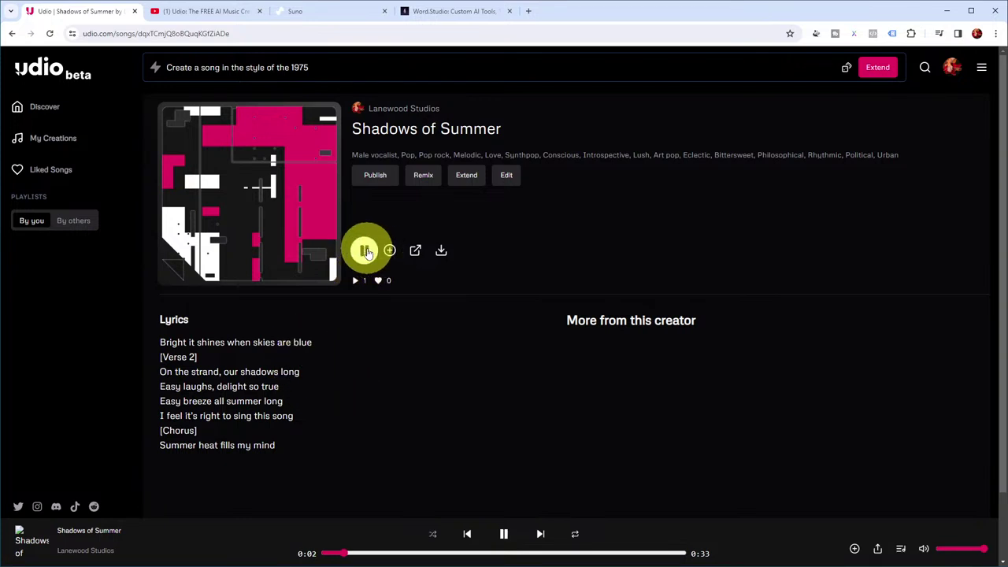
click(366, 250)
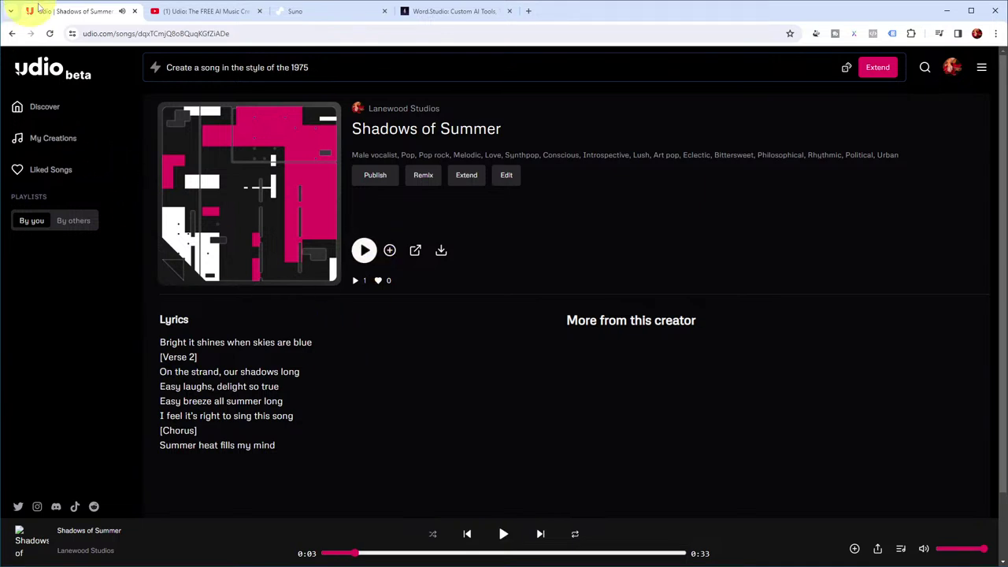
Step: Return to the creations list, play Warmth in High Tide, open its track page to view the lyrics, and pause playback
click(14, 33)
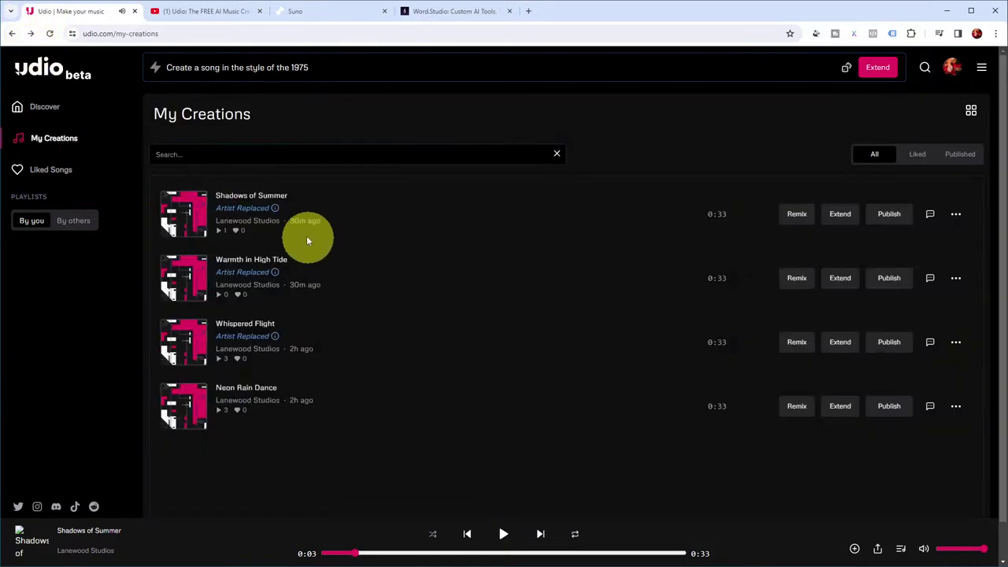
mouse_move(274, 209)
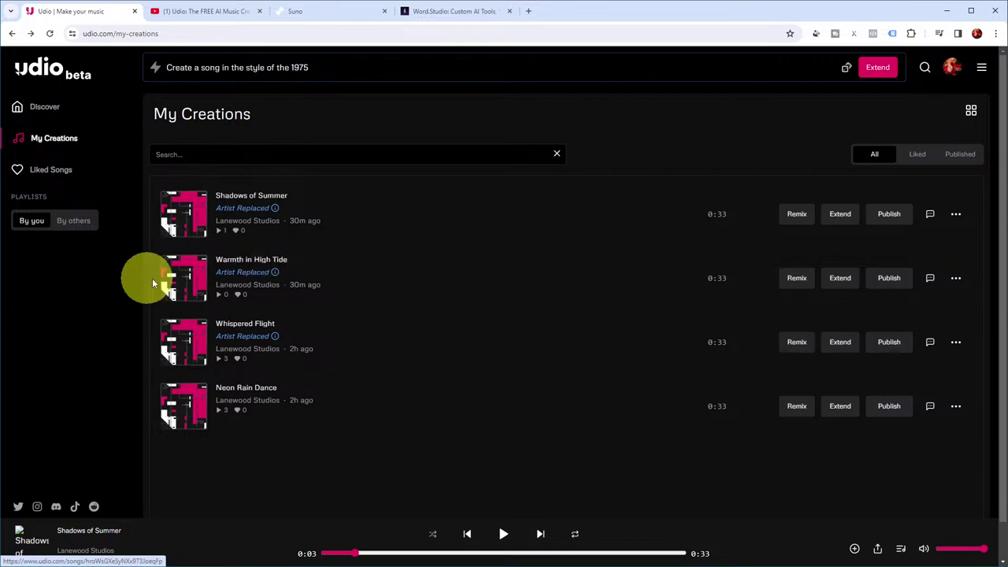
click(197, 288)
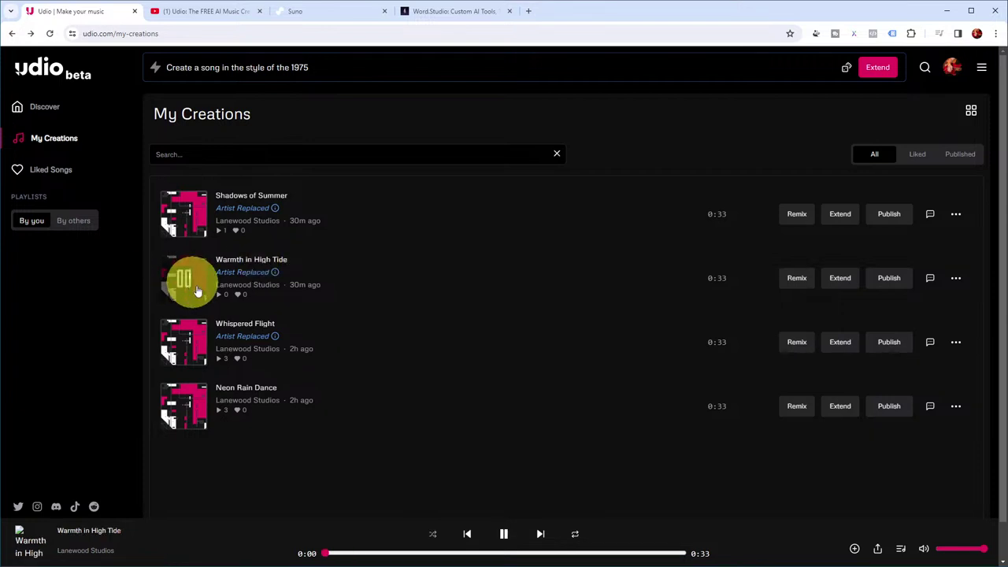
click(956, 278)
click(935, 337)
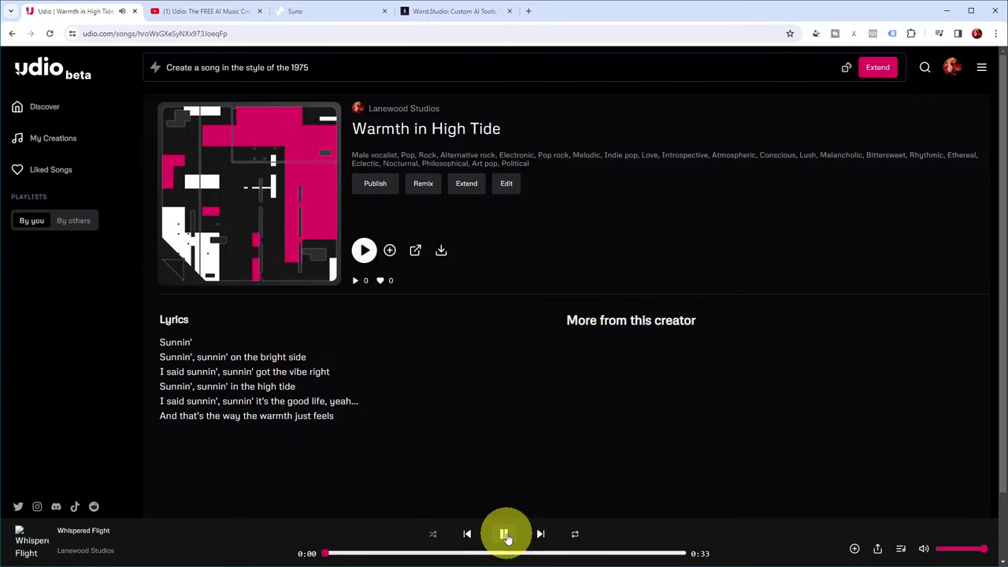
click(504, 535)
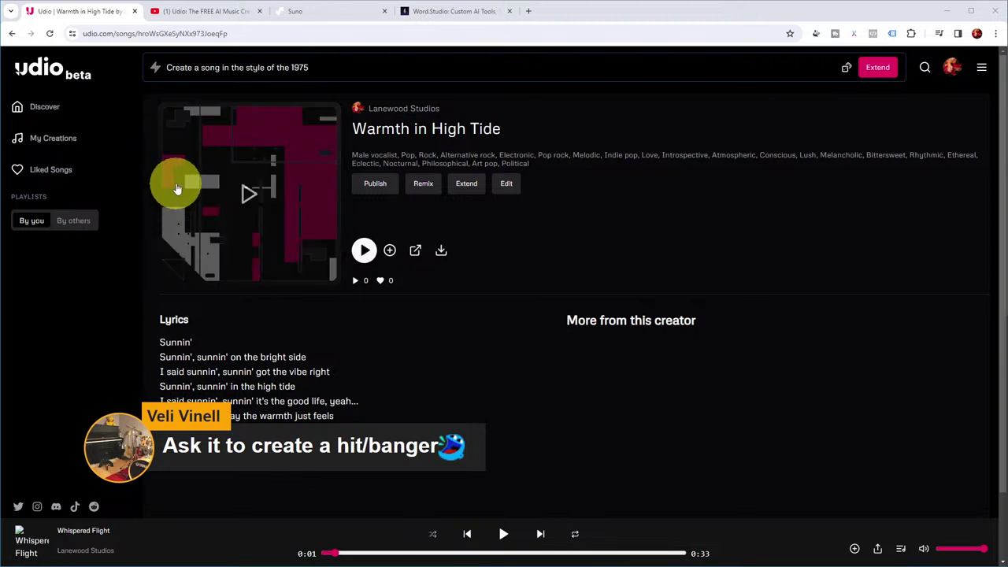
Step: Replace the extension prompt with "create a hit/banger in the style of dua lipa" and close the extension settings
click(300, 72)
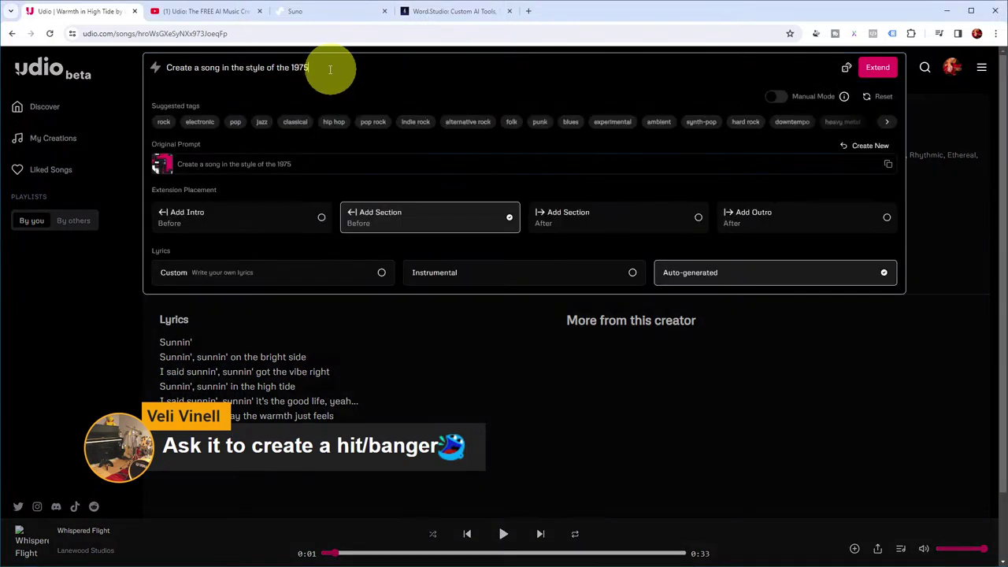
drag(328, 73, 155, 72)
text(create )
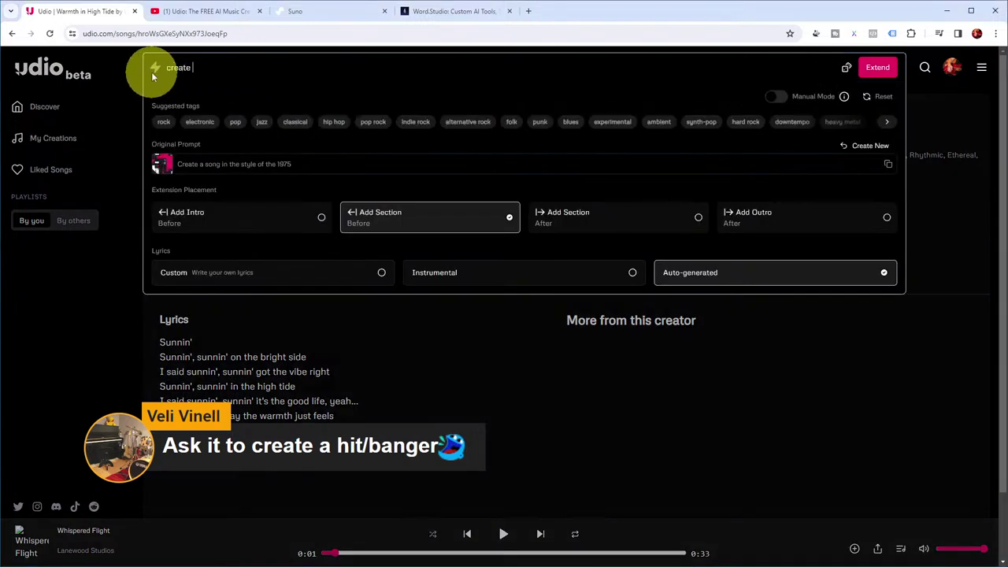
text(a hit/banger in the style of dua lipa)
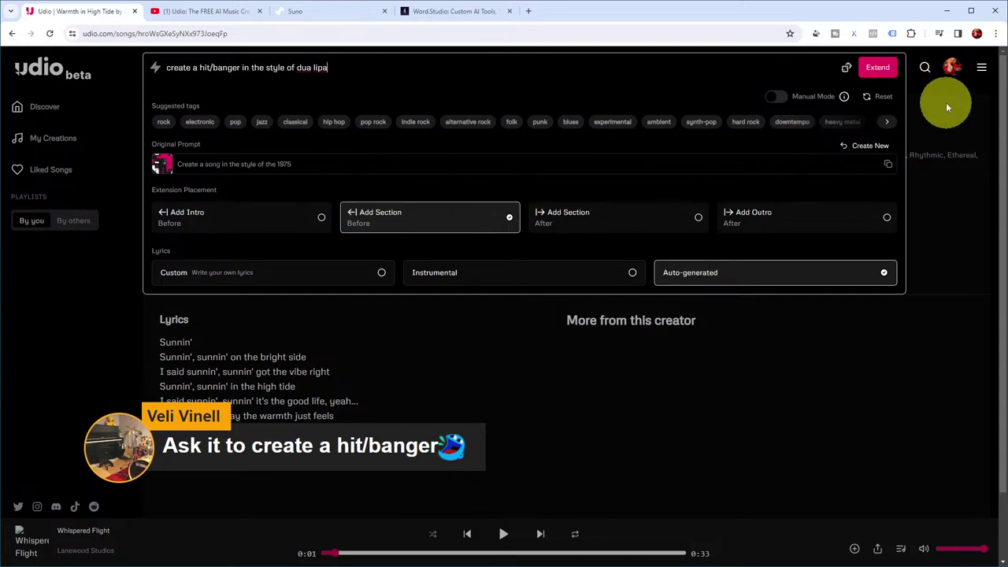
click(76, 362)
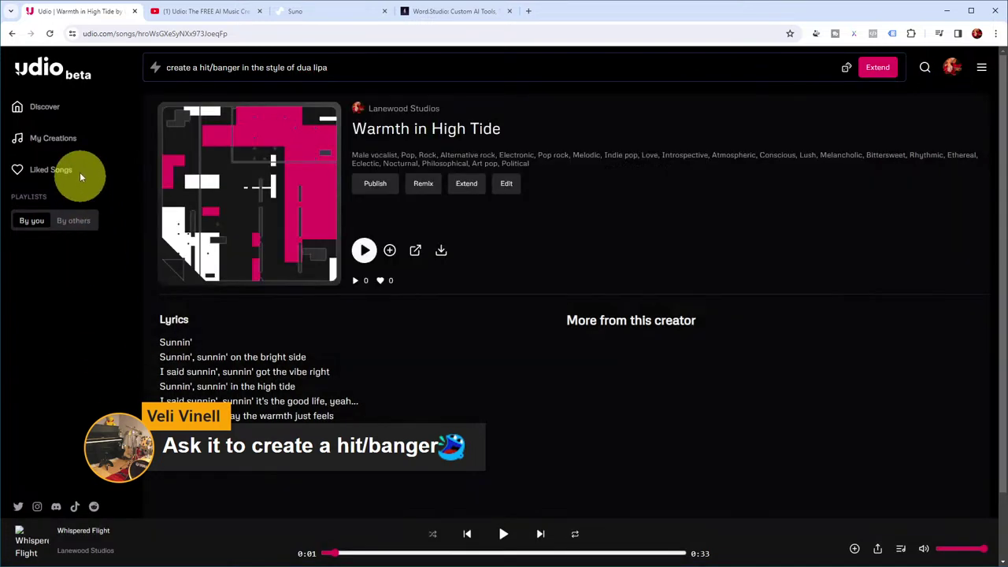
Step: Look for a way to start a new song from Discover and My Creations, filling the prompt with random suggestions
click(54, 138)
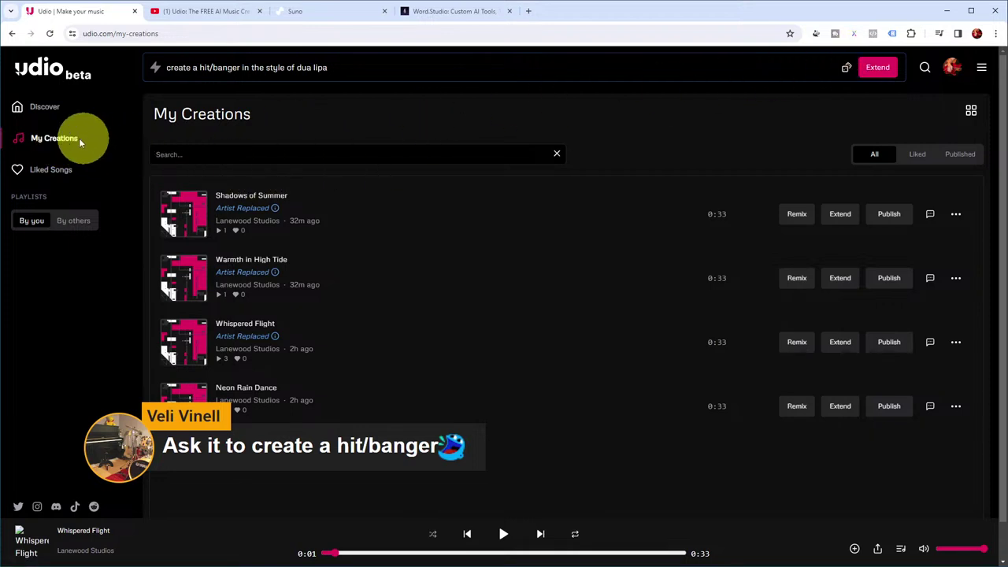
click(47, 107)
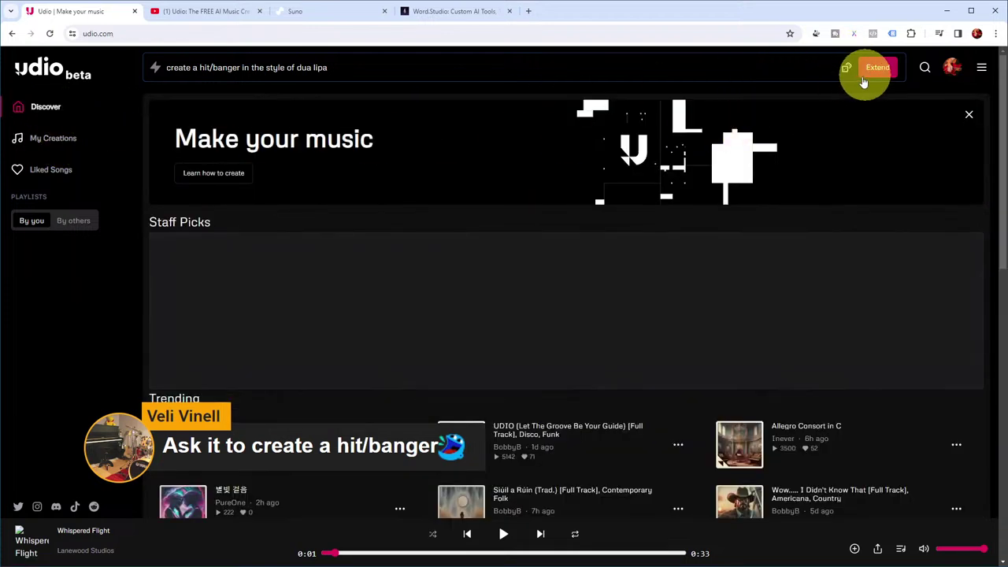
click(847, 69)
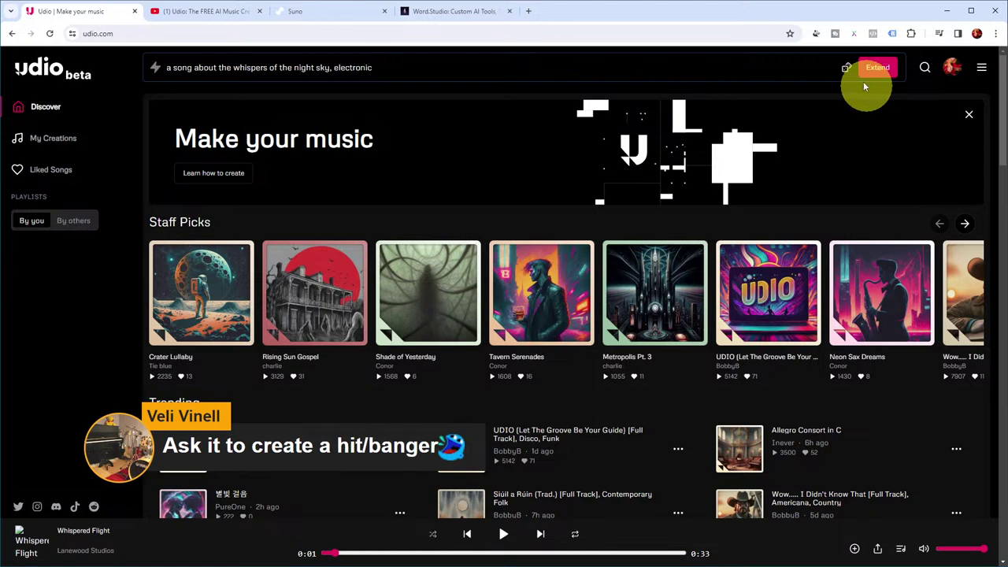
click(232, 68)
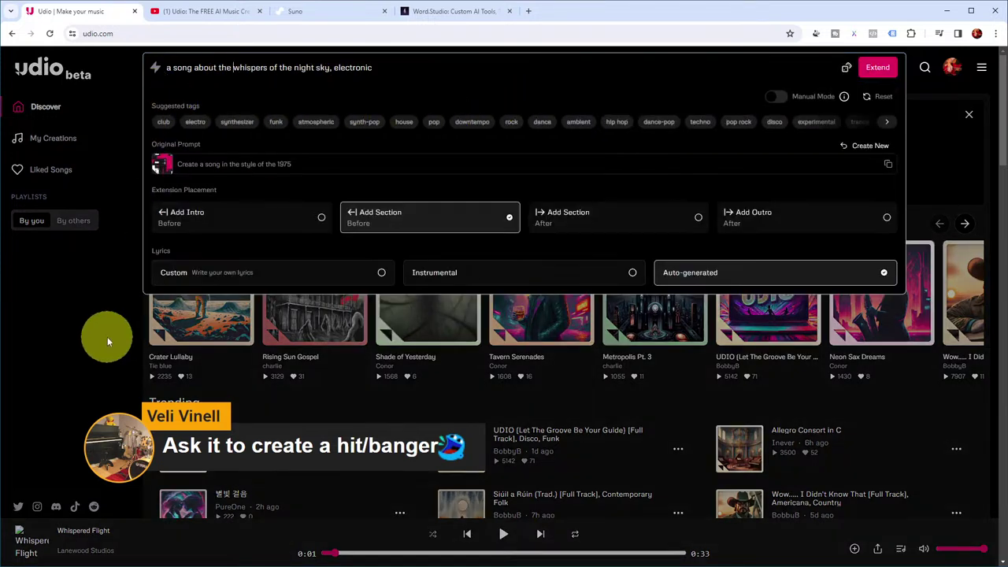
click(115, 209)
click(62, 141)
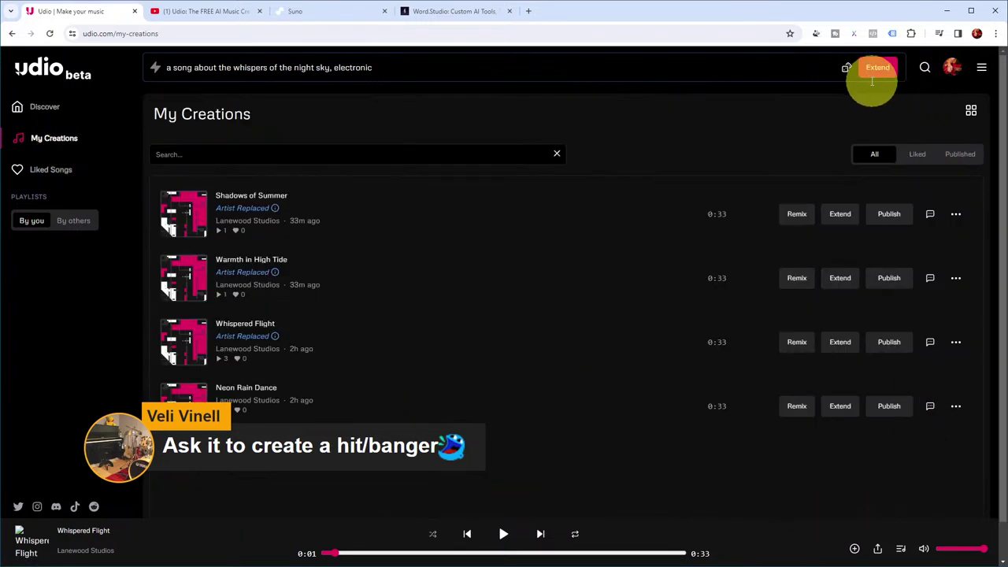
click(845, 69)
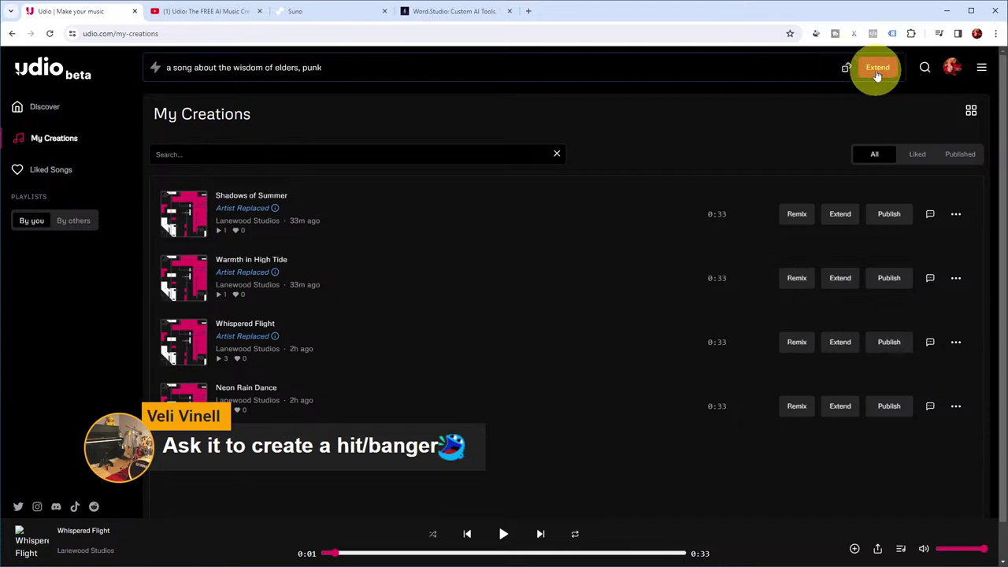
Step: Switch from extending to creating a new song, generate it from the prompt "Create a hit/banger in the style of Dua Lipa", and retry the generation
click(301, 68)
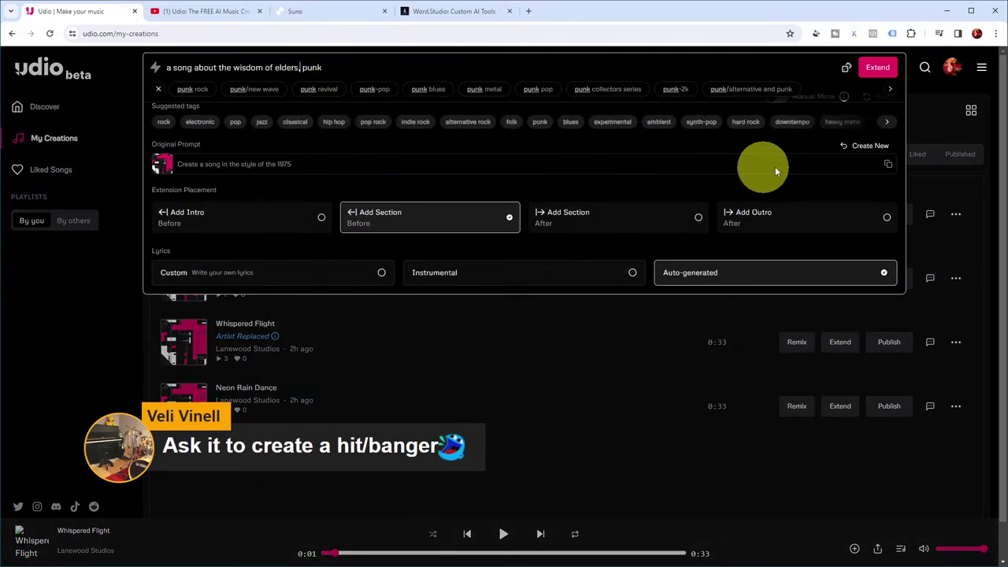
click(867, 145)
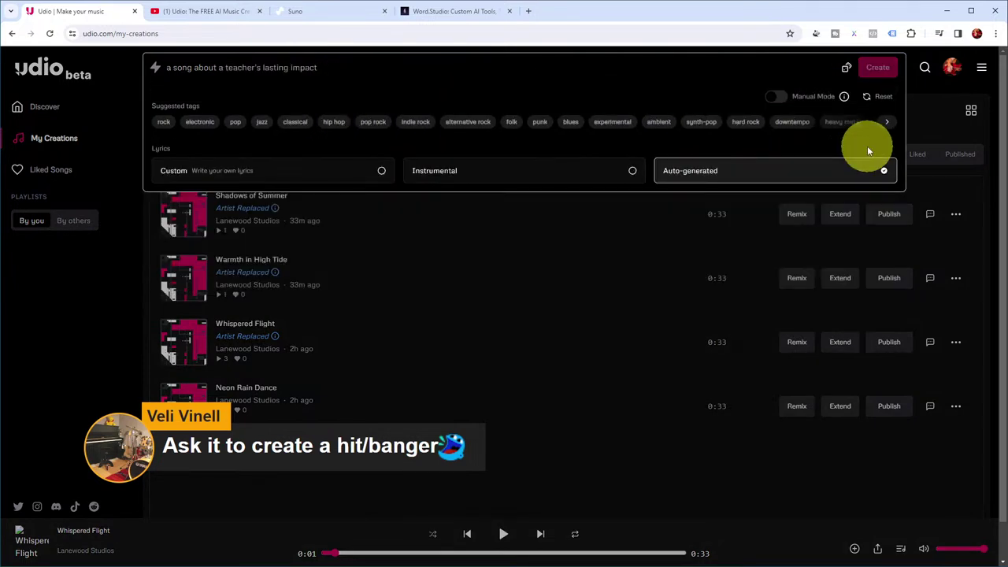
click(275, 70)
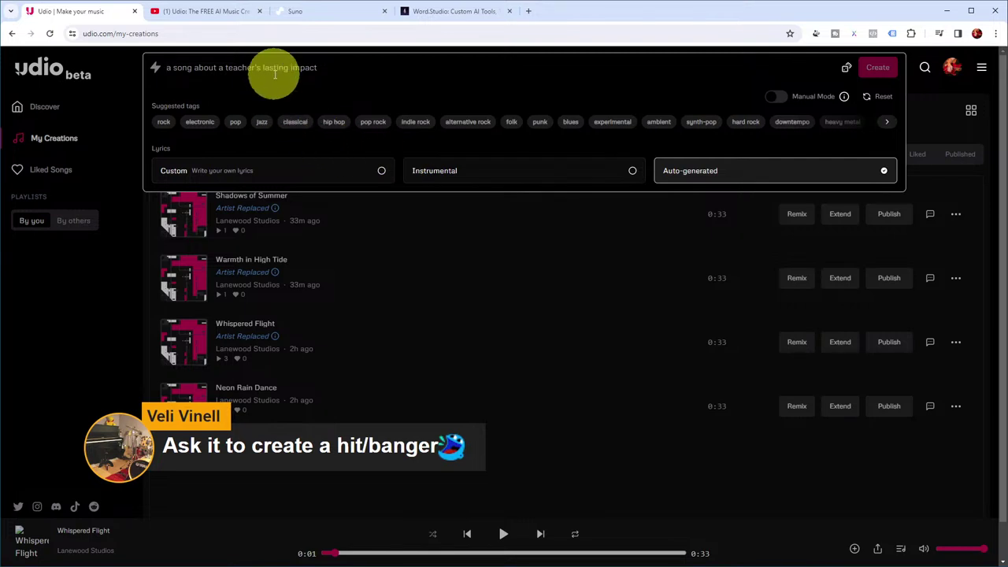
text(Cr)
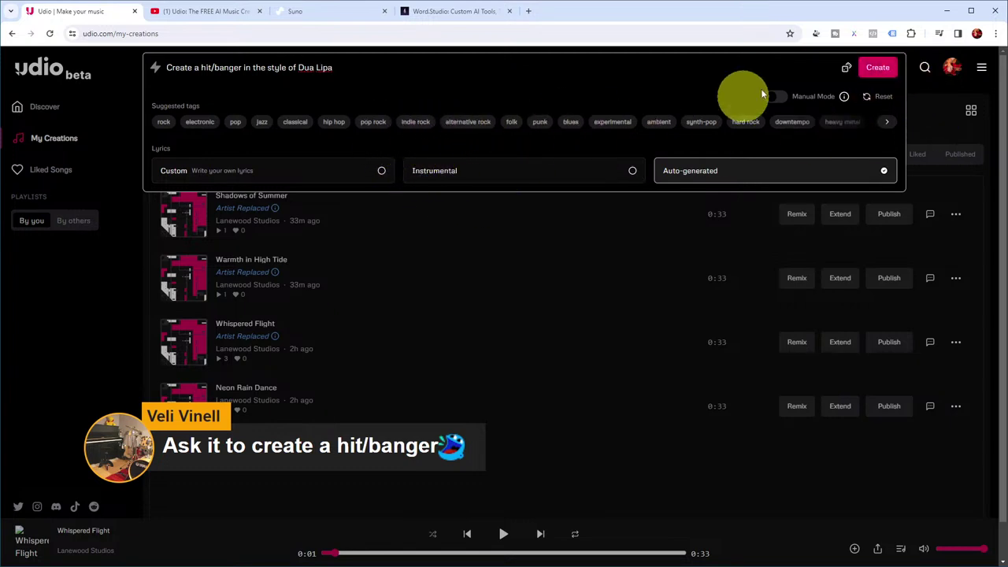
click(878, 69)
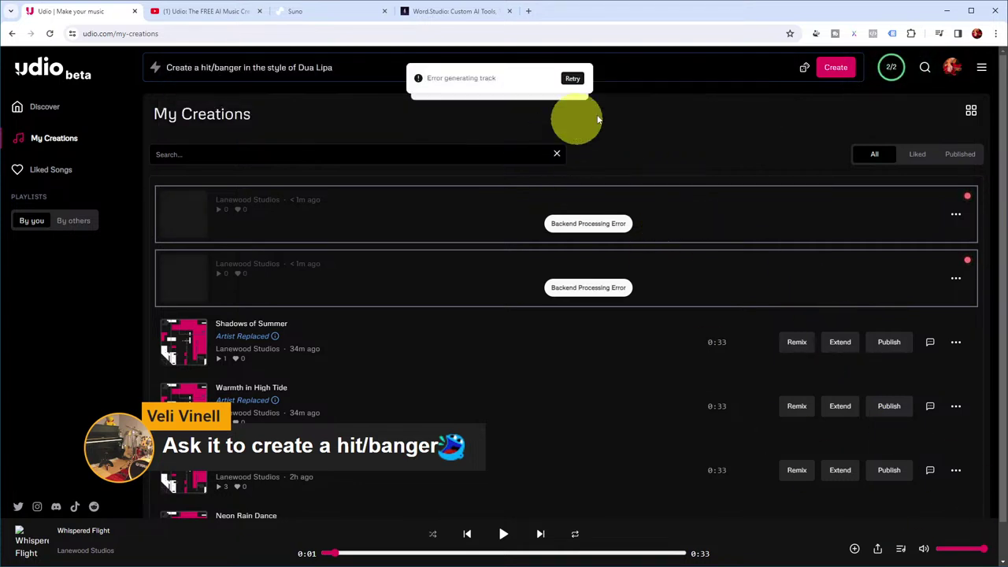
click(575, 78)
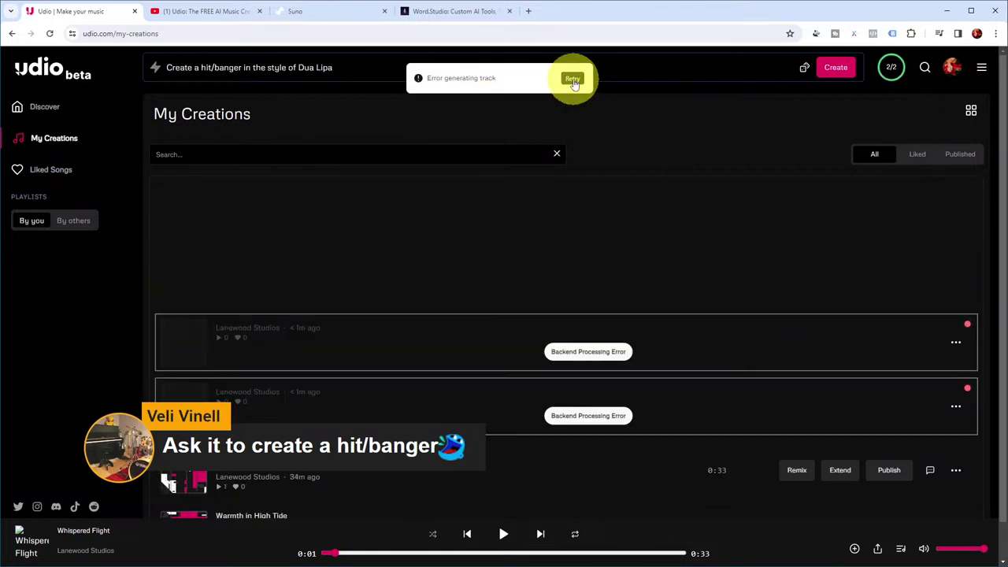
Step: Retry generating the Dua Lipa track, check the entries in the creations list, and dismiss both artist replacement notices
click(573, 78)
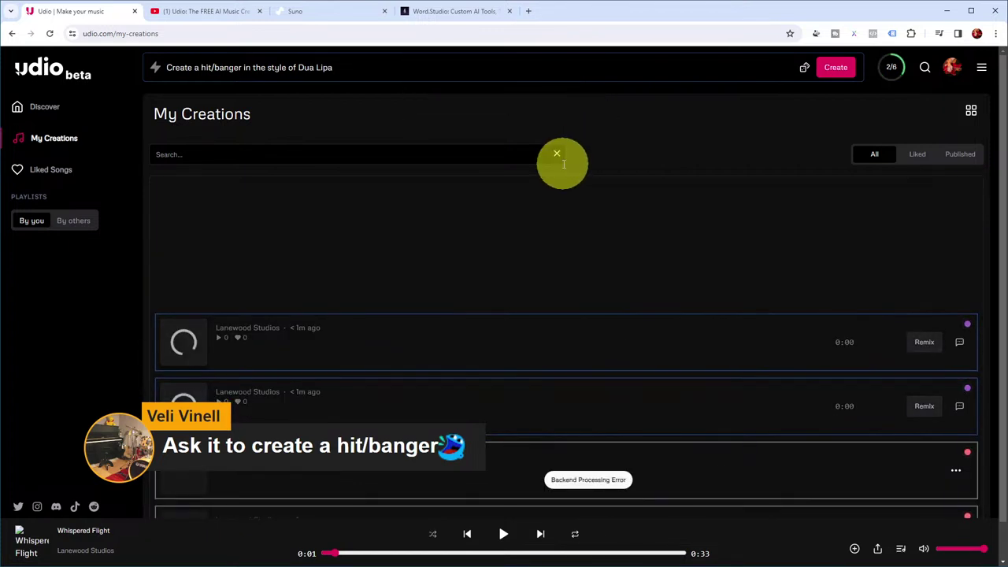
scroll(659, 226, down, 1)
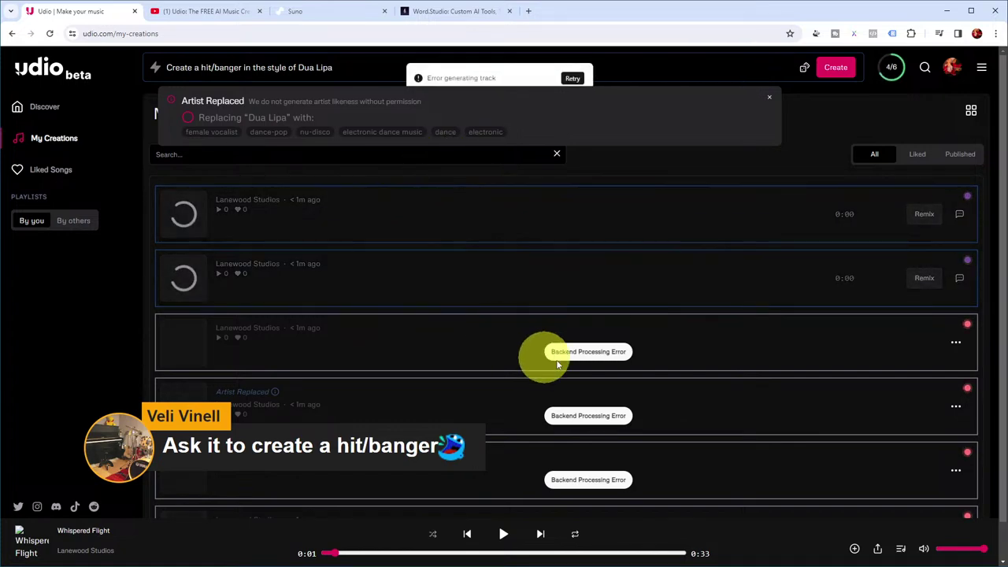
scroll(663, 384, down, 2)
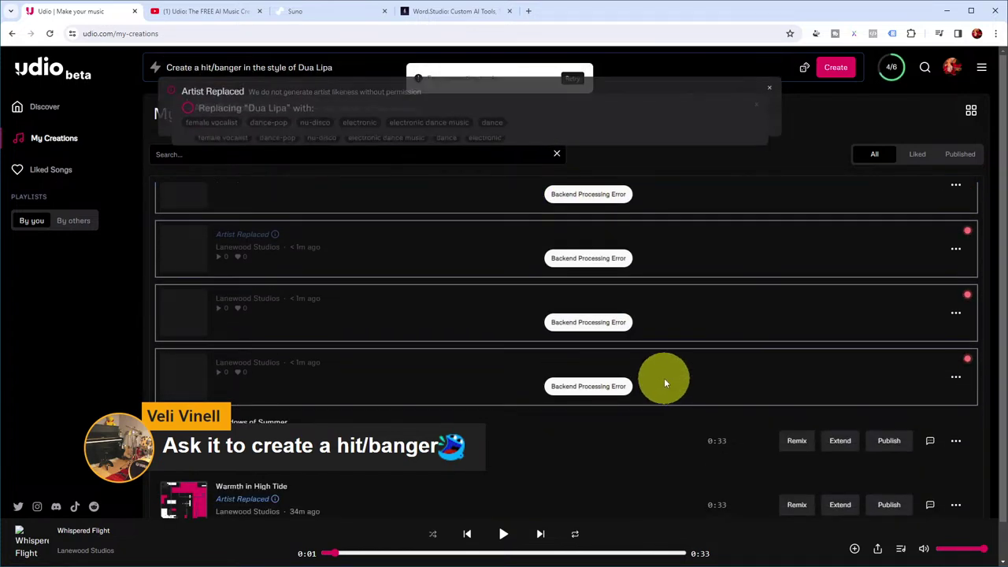
scroll(664, 380, up, 2)
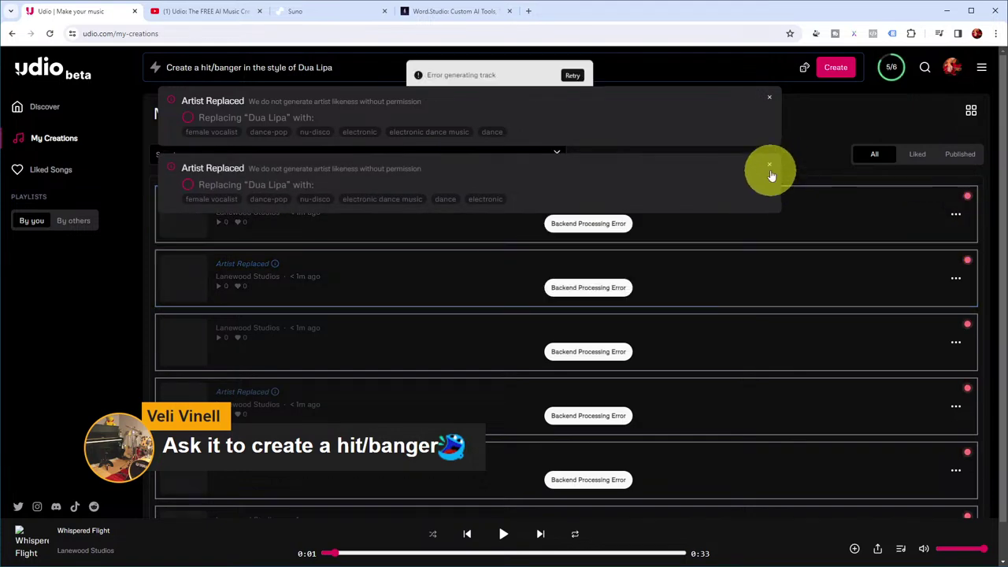
click(768, 167)
click(771, 100)
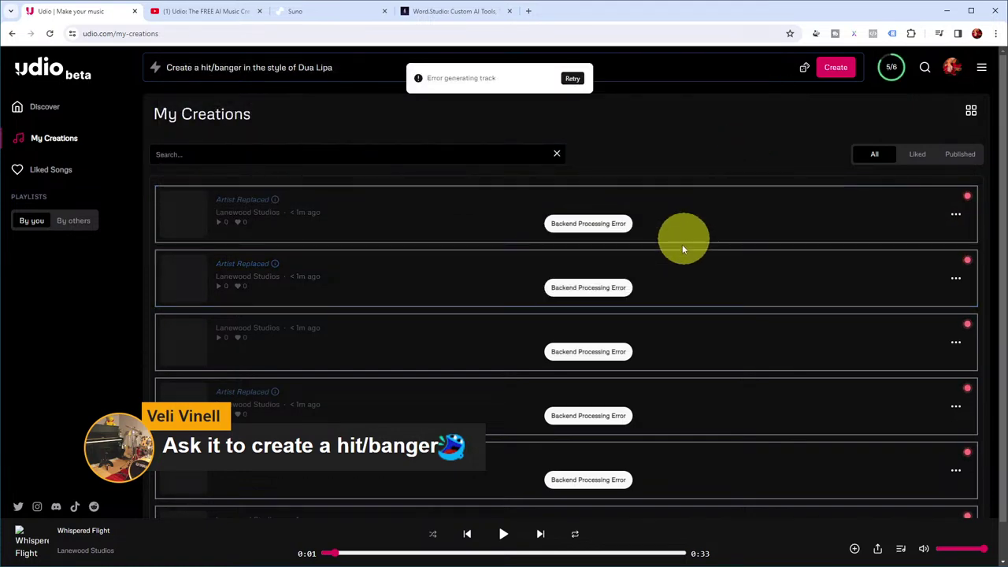
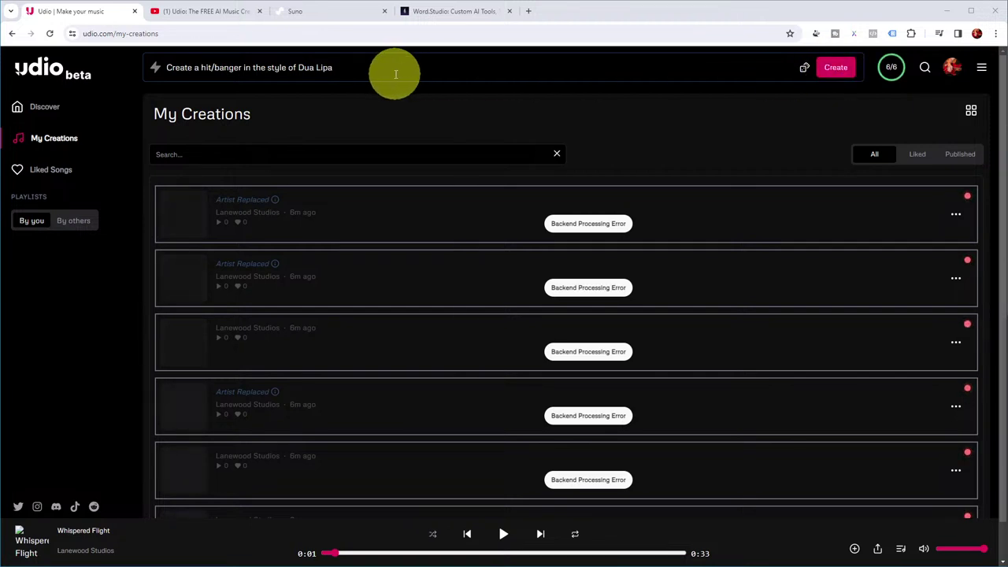
Step: Generate the song again from the prompt "Create a hit/banger in the style of Dua Lipa", dismiss the progress notice, and check the creations list
click(833, 67)
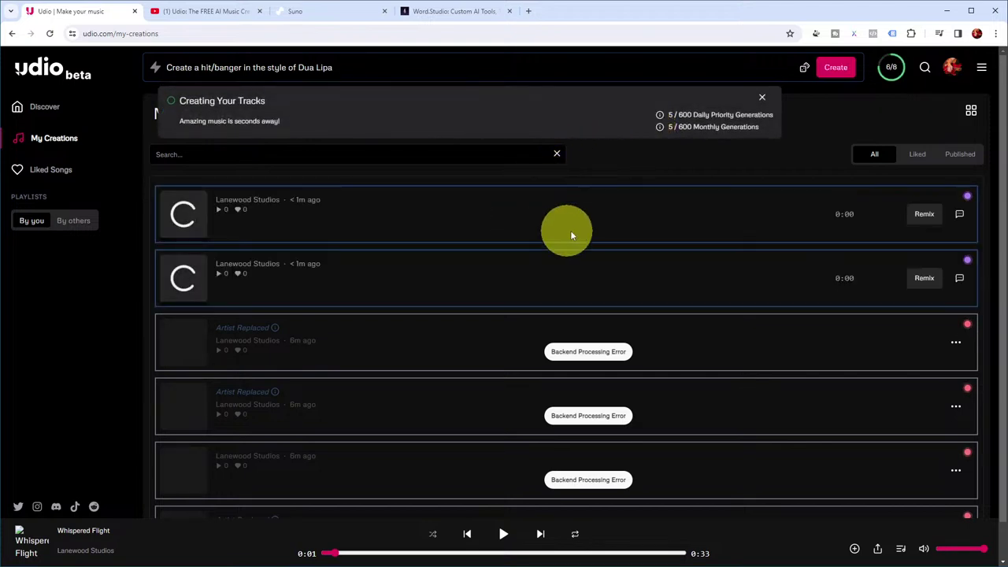
click(762, 97)
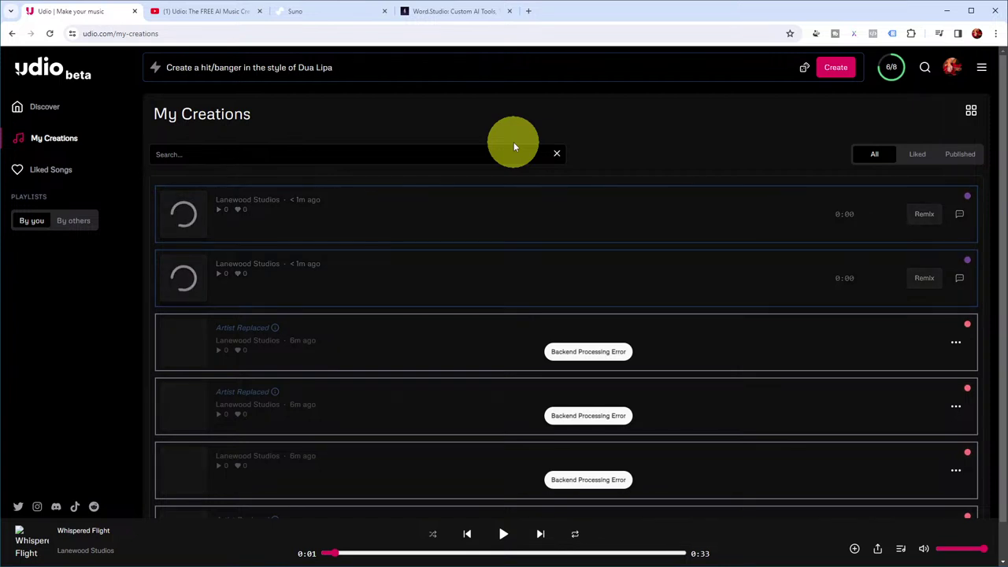
scroll(749, 320, down, 5)
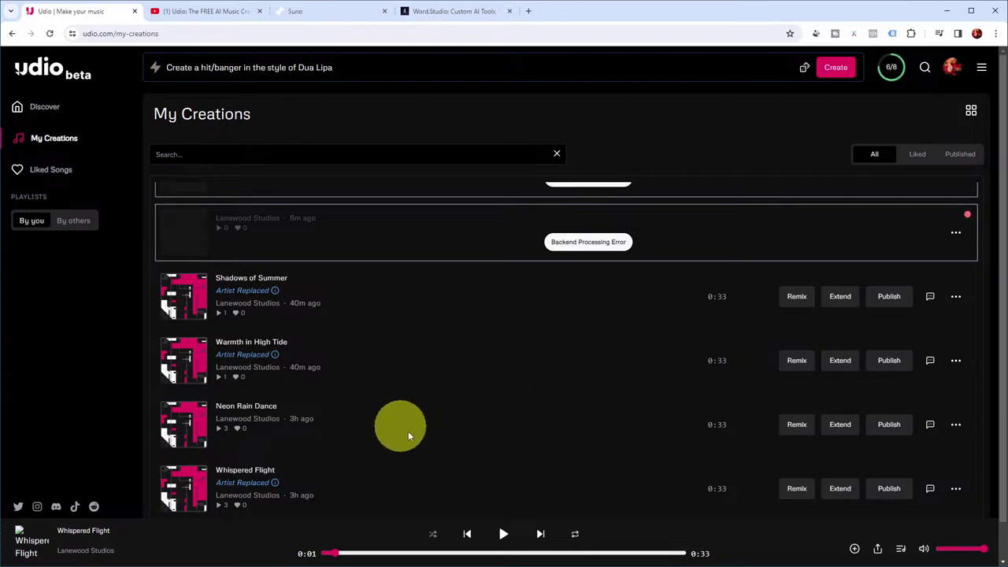
scroll(467, 446, up, 5)
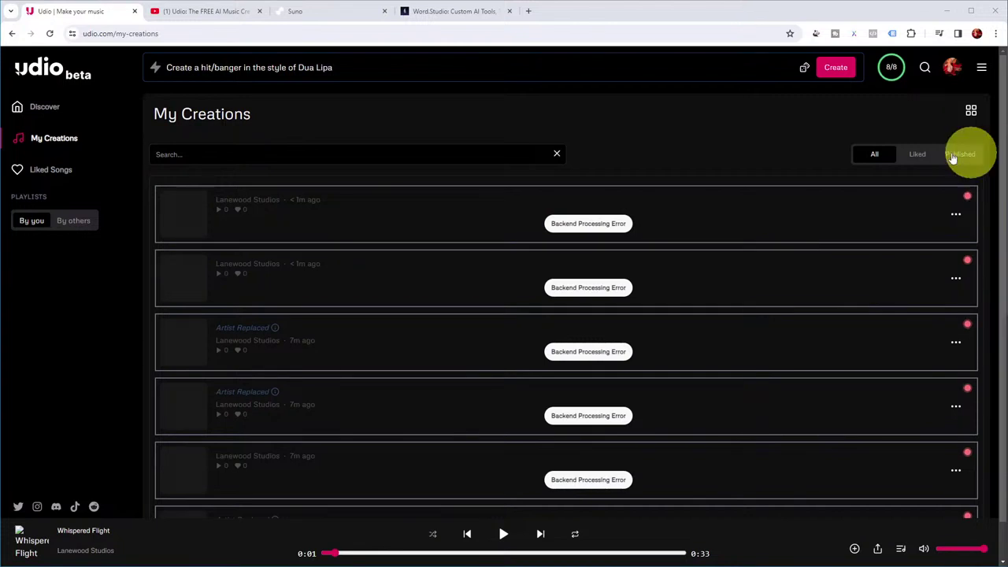
Step: Open the track page of Shadows of Summer from the creations list and examine its lyrics through the last chorus line
scroll(682, 287, down, 4)
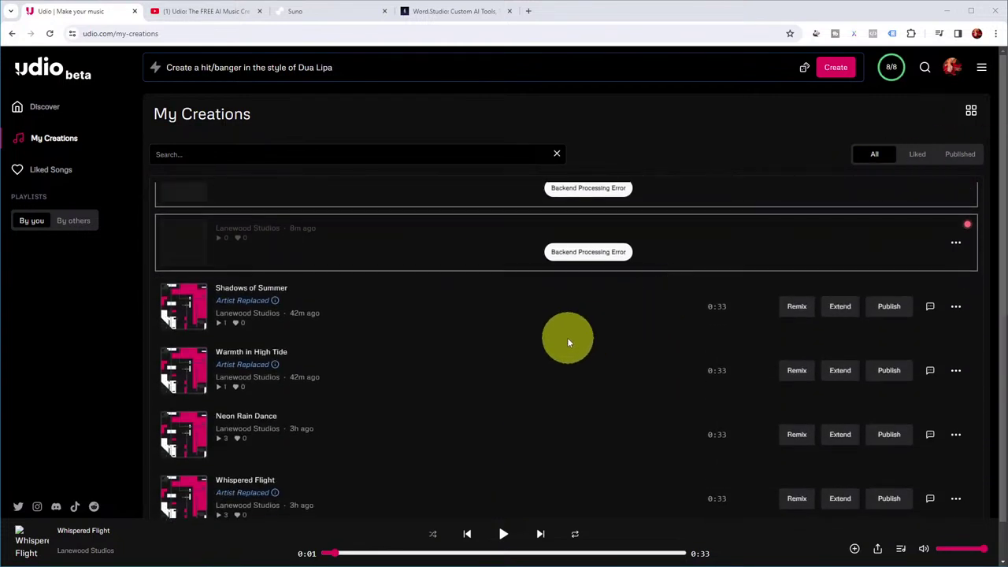
scroll(512, 335, down, 1)
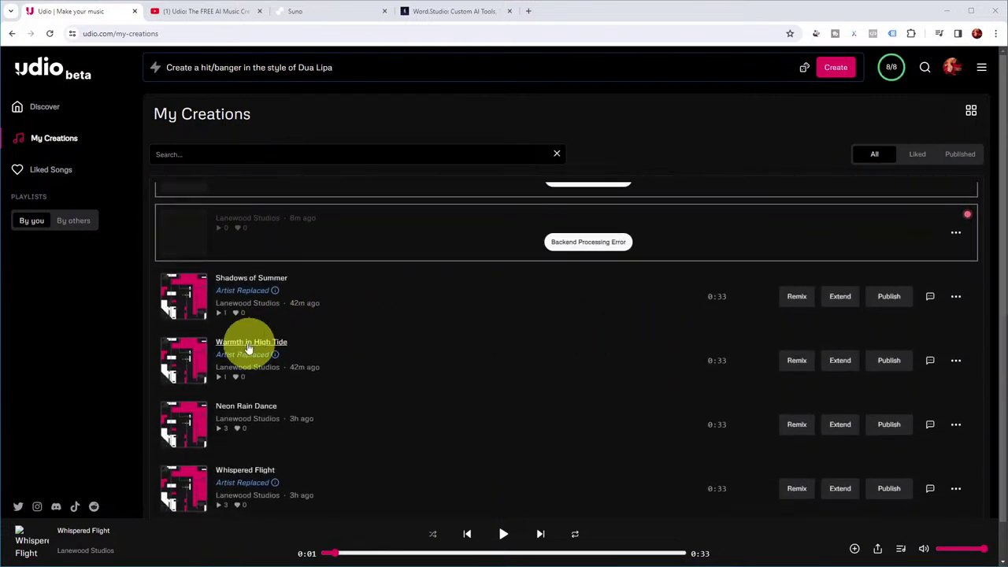
click(953, 299)
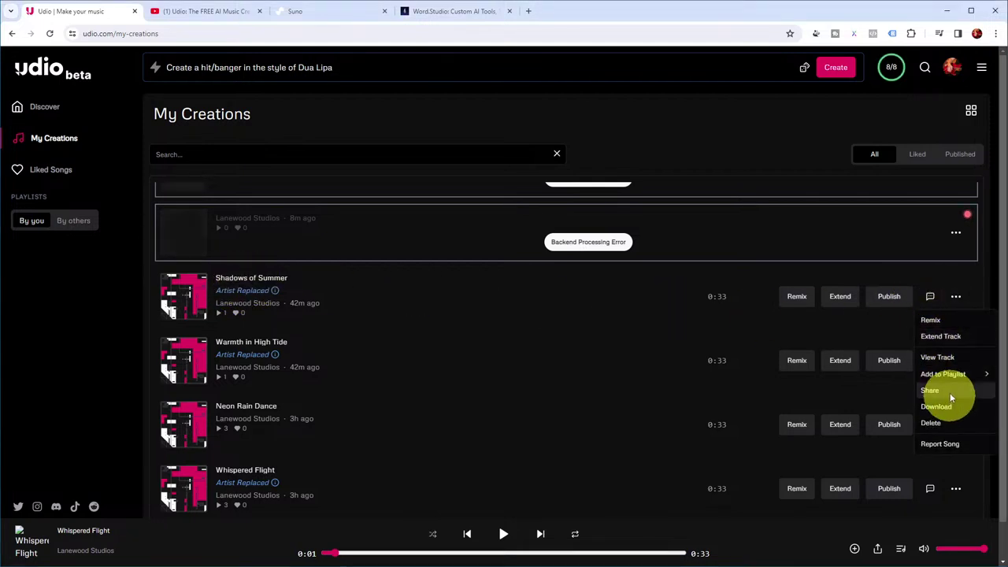
click(952, 354)
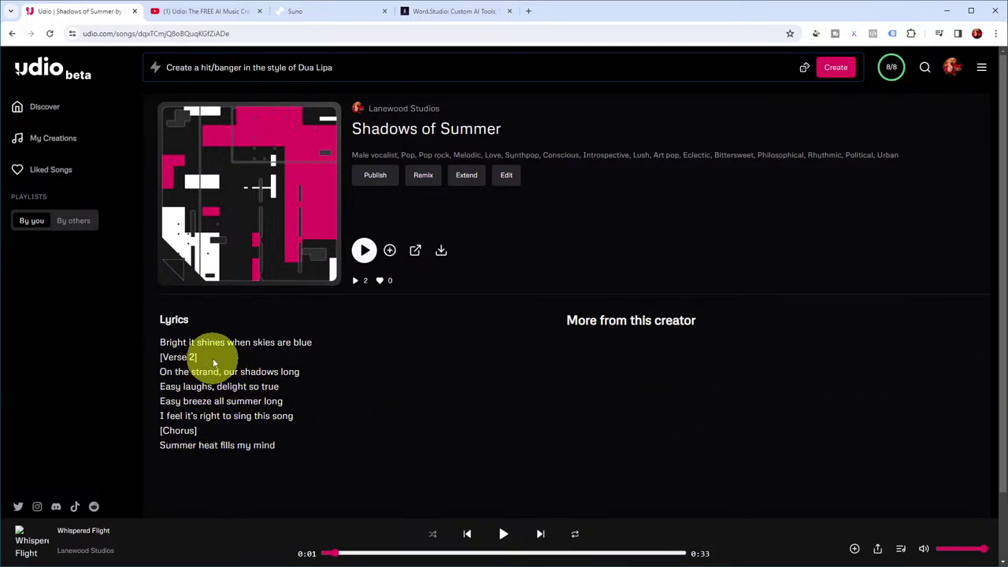
drag(315, 346, 167, 446)
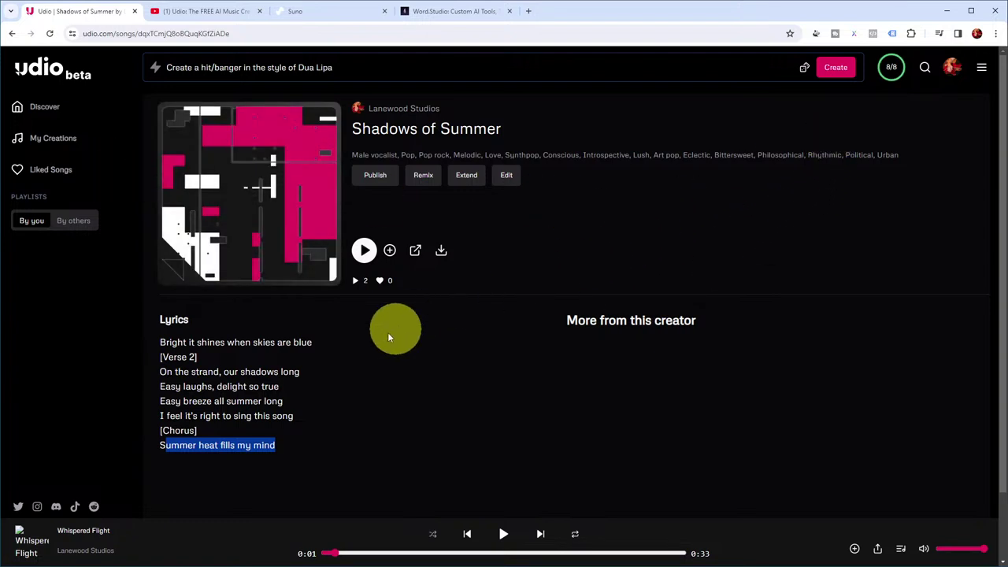
Step: Return to My Creations and extend Shadows of Summer with a section added after it and auto-generated lyrics
click(46, 148)
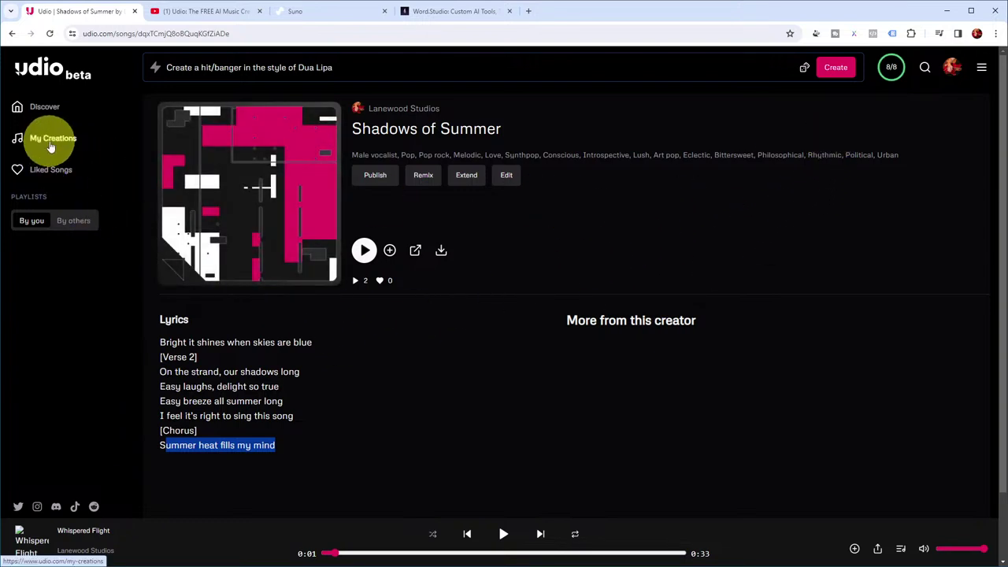
scroll(436, 313, down, 1)
scroll(437, 308, down, 4)
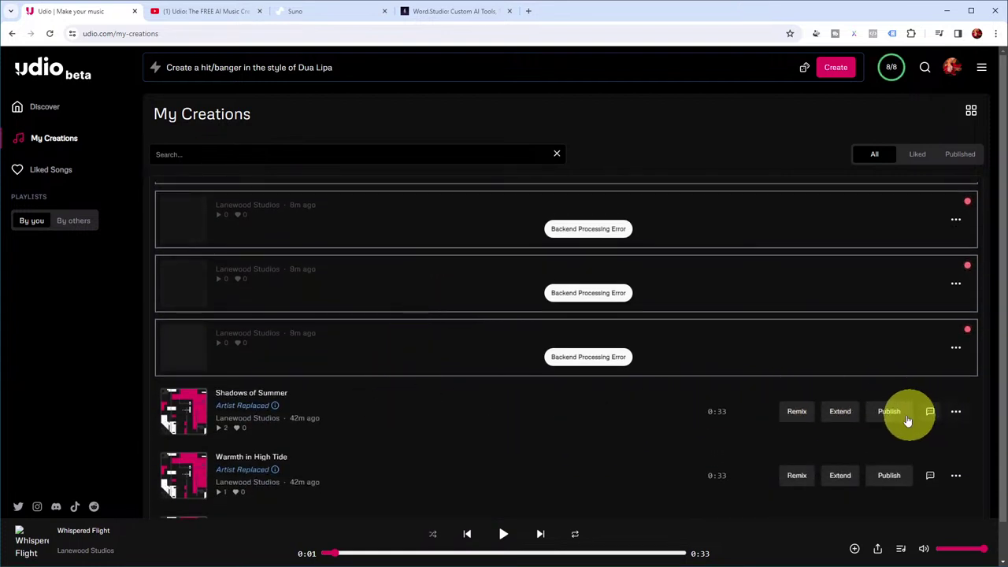
click(840, 412)
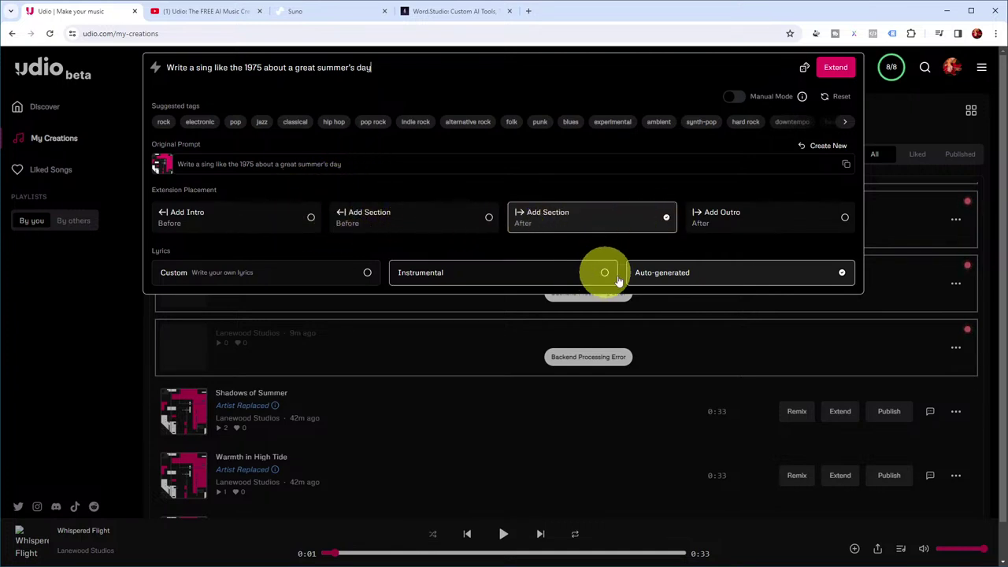
click(836, 77)
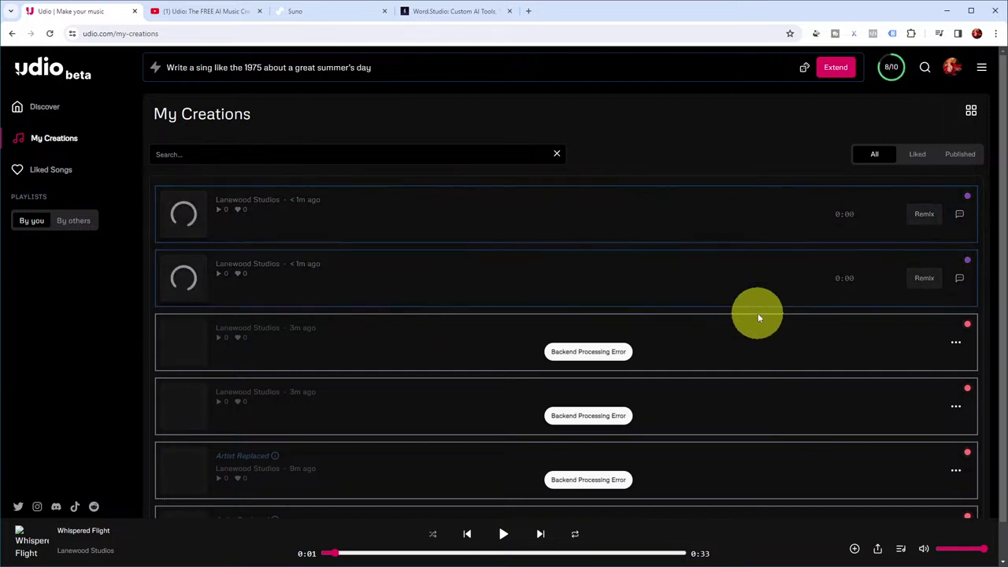
scroll(751, 332, down, 5)
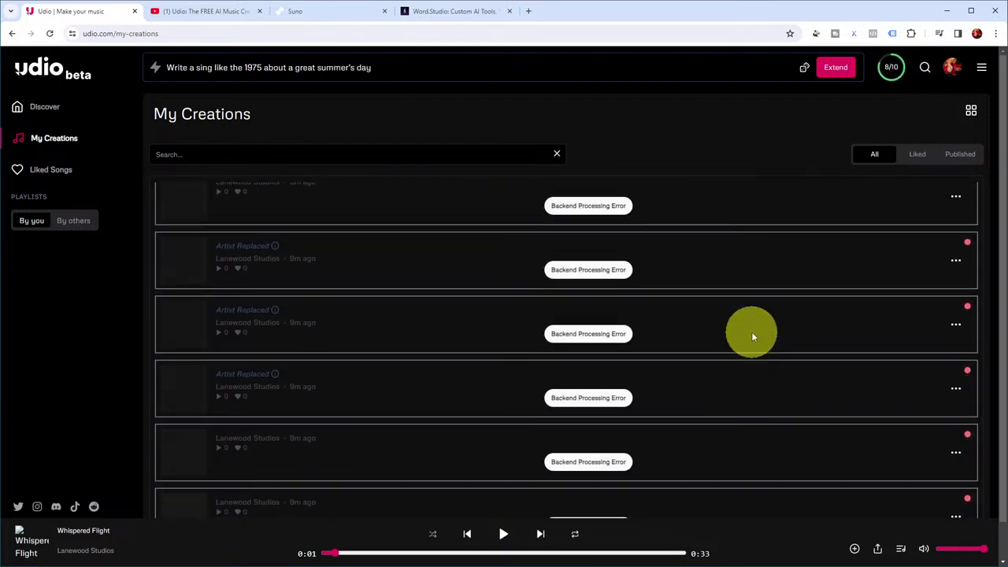
scroll(752, 331, up, 3)
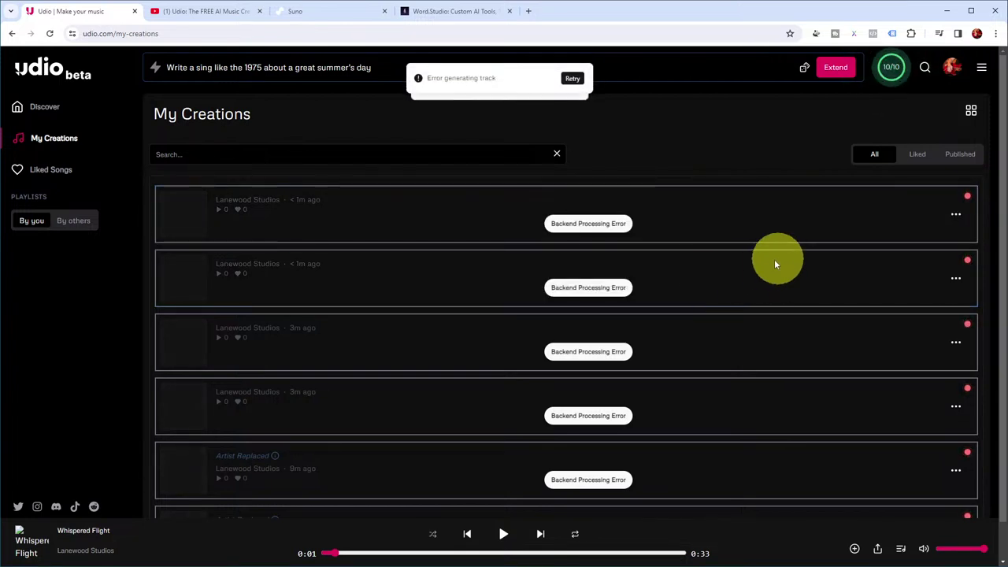
Step: Retry both extension tracks of Shadows of Summer, then dismiss the error and artist replacement notices
click(574, 81)
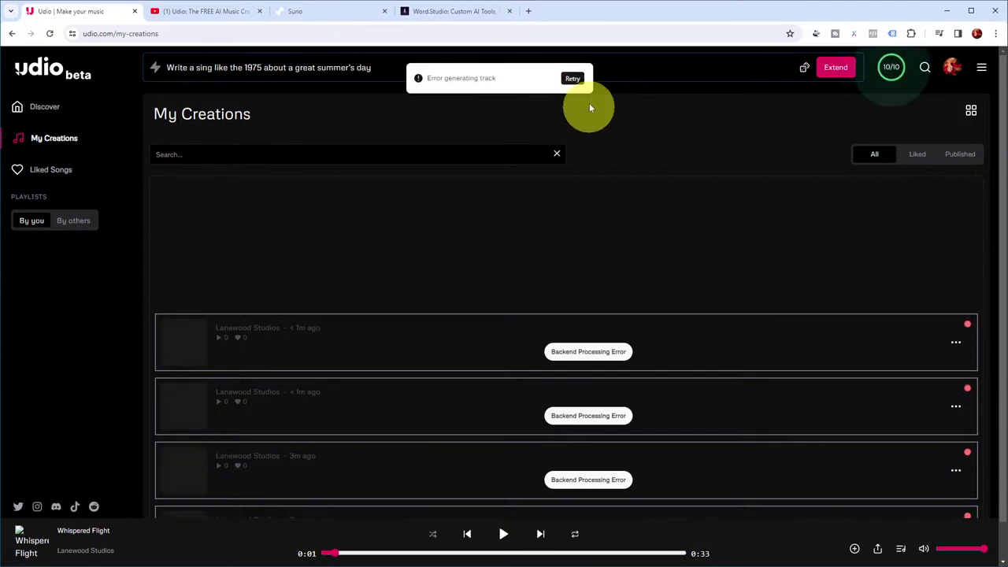
click(573, 80)
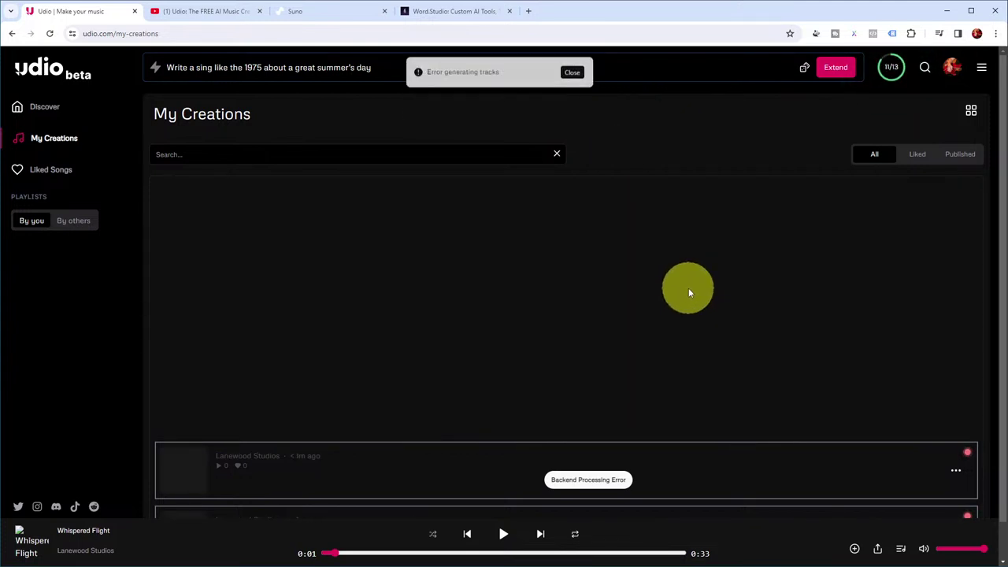
click(573, 79)
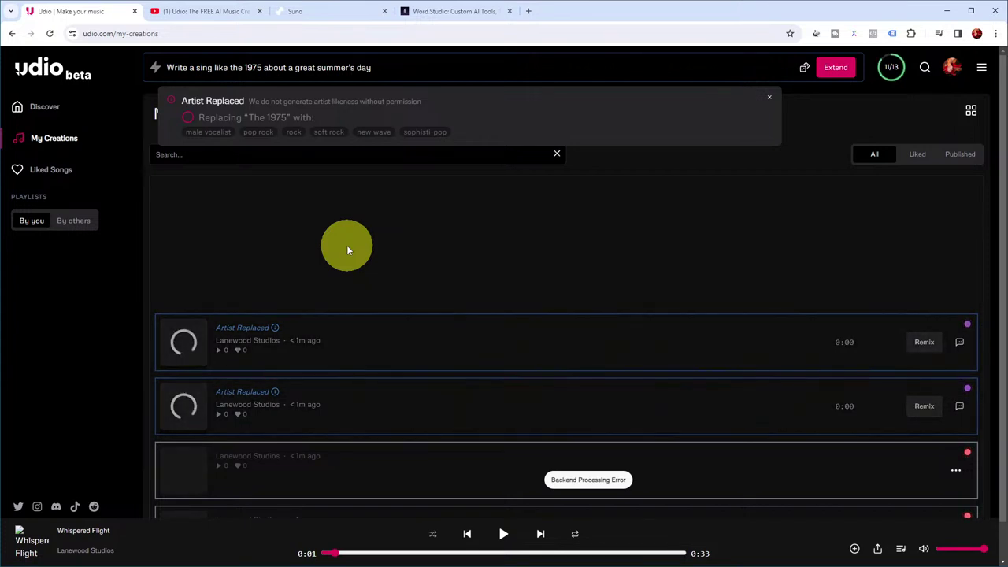
click(769, 97)
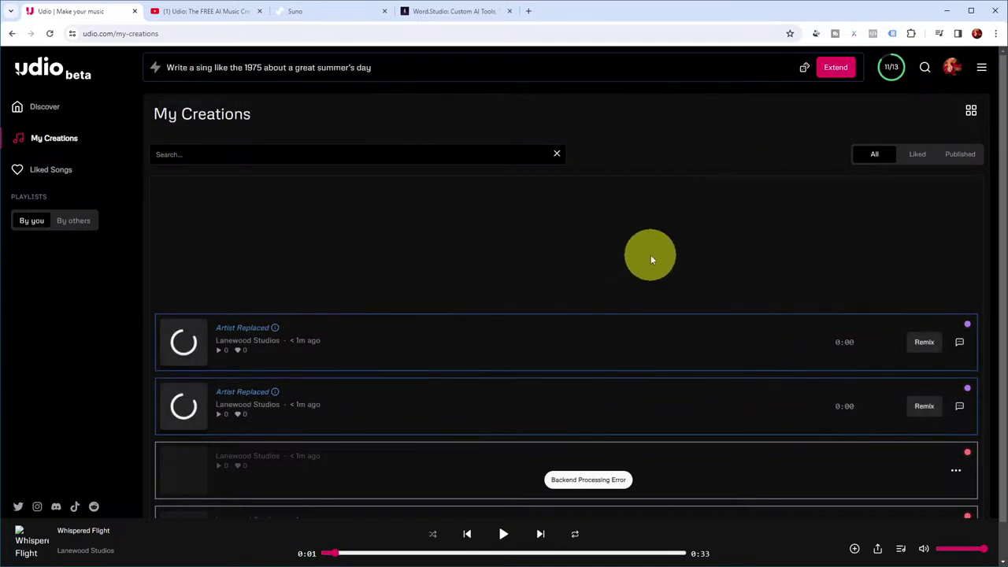